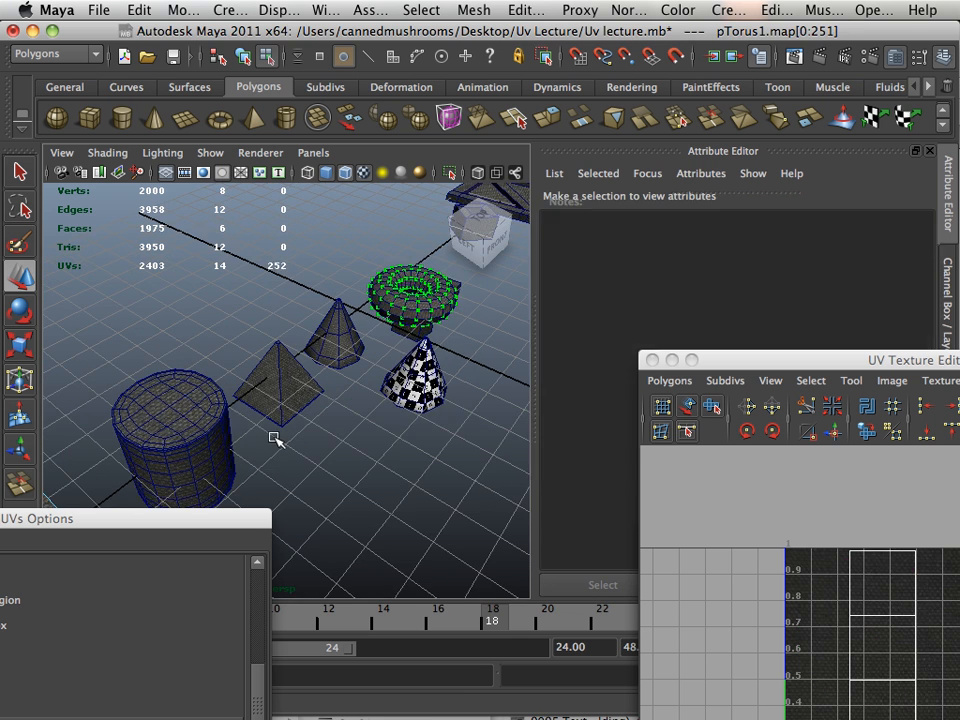
# Scale all UVs of the crate panel down so the layout fits inside the 0 to 1 texture square
pyautogui.keyDown('alt'); pyautogui.moveTo(300, 228); pyautogui.dragTo(288, 356); pyautogui.keyUp('alt')
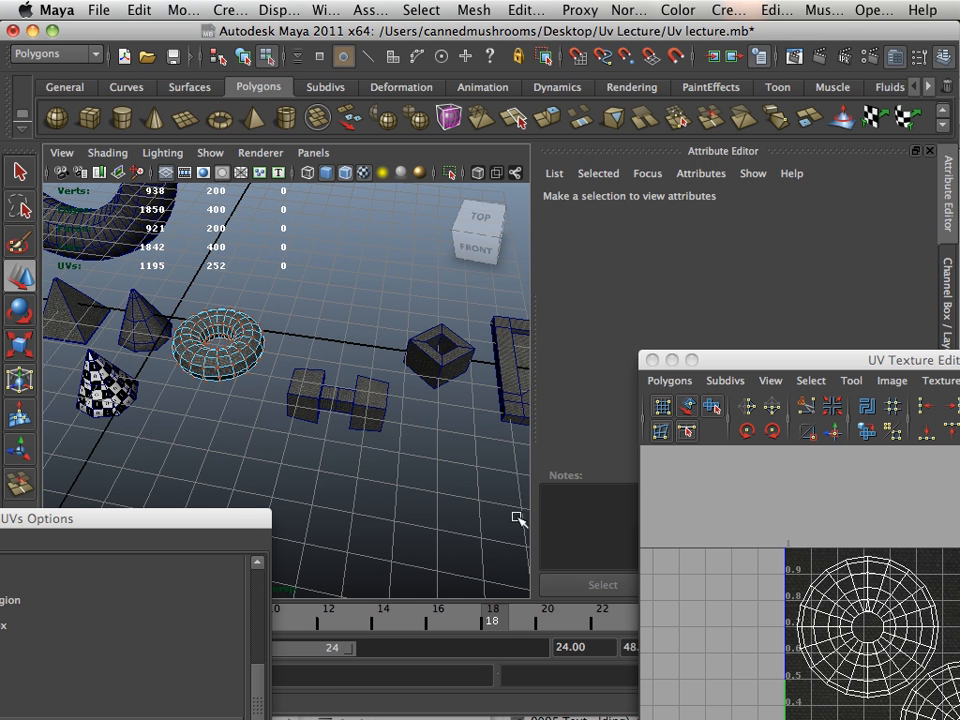
pyautogui.scroll(-4, 813, 553)
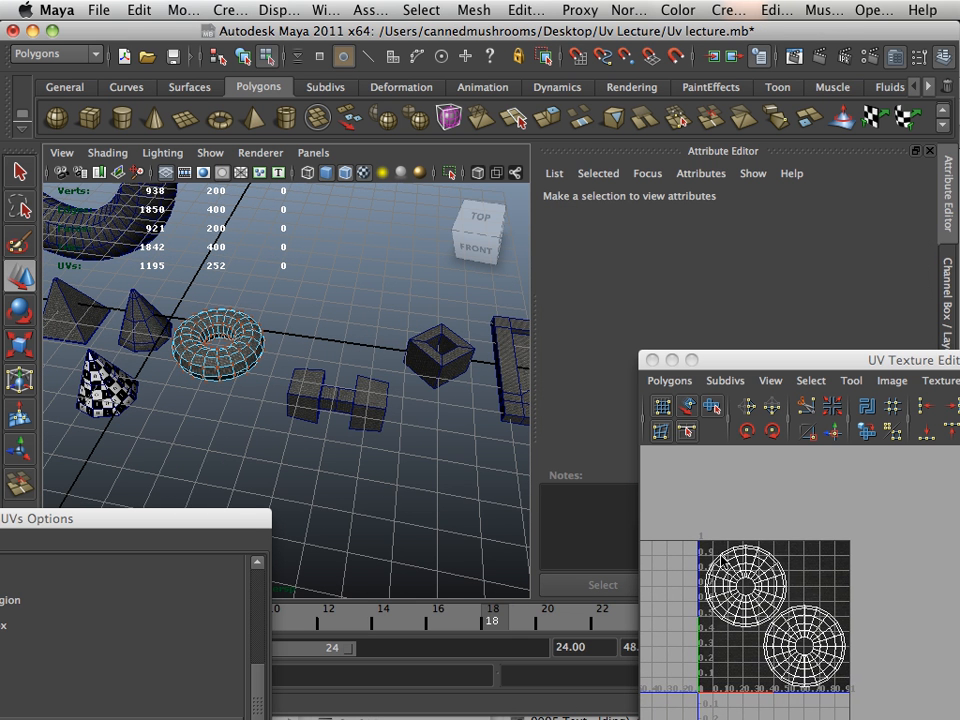
pyautogui.moveTo(408, 423); pyautogui.dragTo(435, 450, button='right')
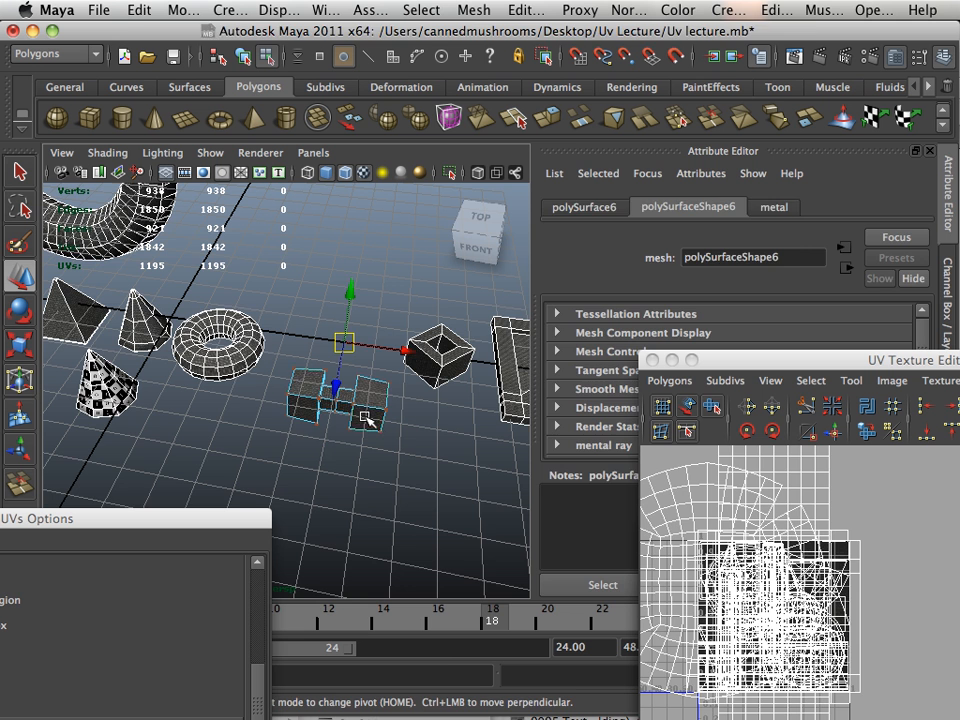
pyautogui.click(390, 470)
pyautogui.click(498, 392)
pyautogui.keyDown('alt'); pyautogui.moveTo(496, 430); pyautogui.dragTo(371, 417, button='right'); pyautogui.keyUp('alt')
pyautogui.keyDown('alt'); pyautogui.moveTo(757, 579); pyautogui.dragTo(748, 554, button='middle'); pyautogui.keyUp('alt')
pyautogui.moveTo(750, 497); pyautogui.dragTo(820, 504, button='right')
pyautogui.moveTo(884, 489); pyautogui.dragTo(660, 700)
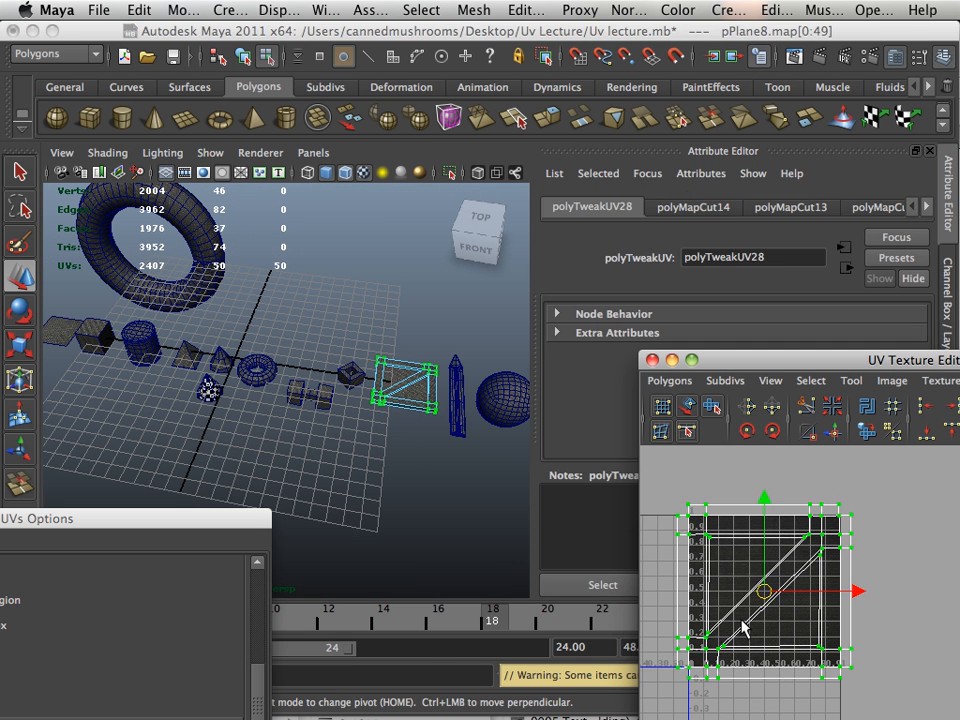
pyautogui.press('r')
pyautogui.moveTo(763, 593); pyautogui.dragTo(751, 590)
# Select all UVs of the sphere and scale both of its UV shells down together
pyautogui.click(380, 524)
pyautogui.keyDown('alt'); pyautogui.moveTo(455, 455); pyautogui.dragTo(329, 456, button='middle'); pyautogui.keyUp('alt')
pyautogui.click(355, 405)
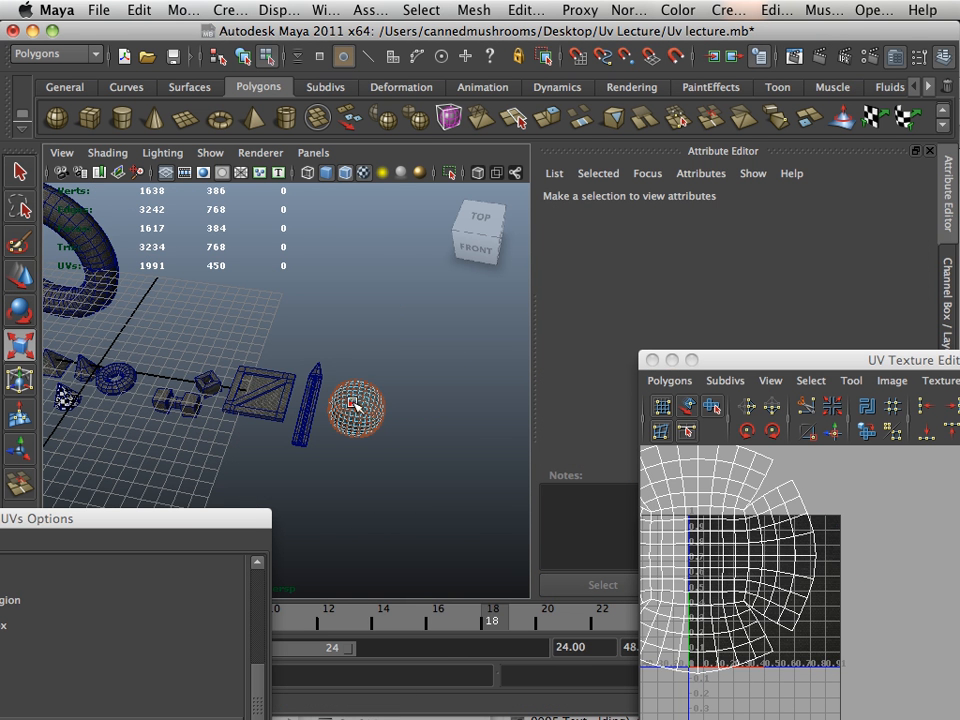
pyautogui.scroll(-3, 704, 563)
pyautogui.moveTo(742, 550); pyautogui.dragTo(822, 502, button='right')
pyautogui.scroll(-3, 707, 562)
pyautogui.scroll(-2, 690, 560)
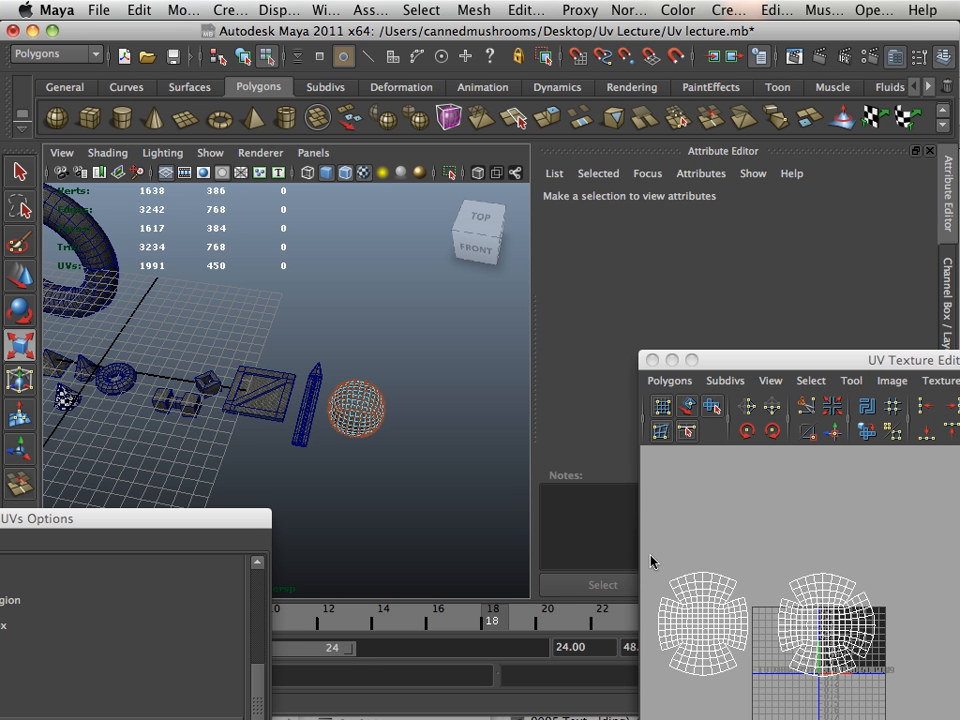
pyautogui.moveTo(648, 559); pyautogui.dragTo(903, 702)
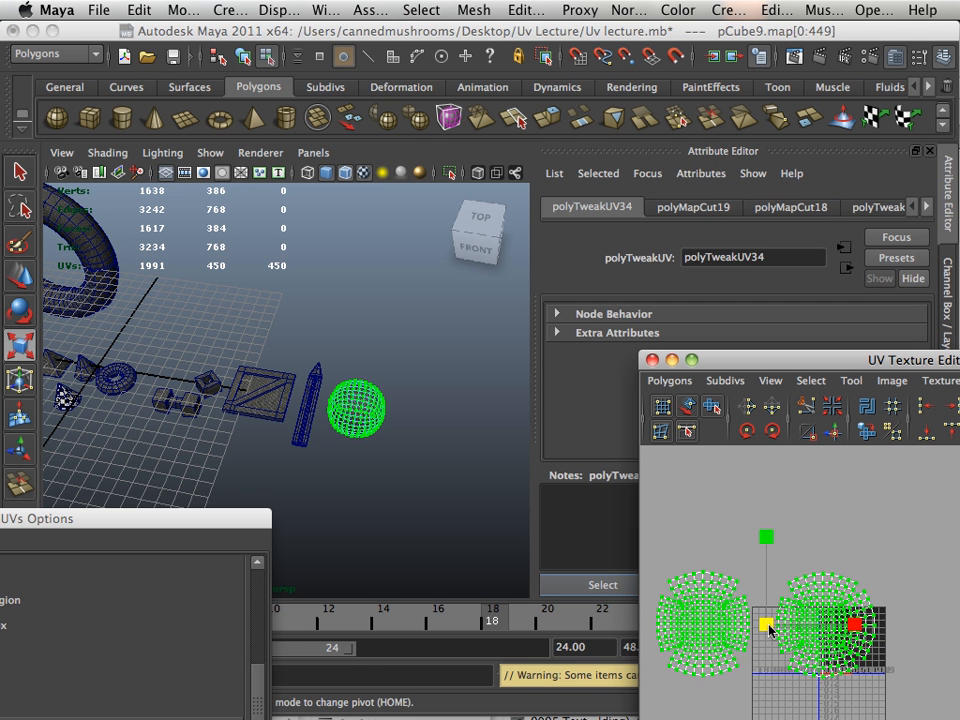
pyautogui.moveTo(770, 630); pyautogui.dragTo(729, 626)
pyautogui.keyDown('alt'); pyautogui.moveTo(784, 597); pyautogui.dragTo(680, 473, button='middle'); pyautogui.keyUp('alt')
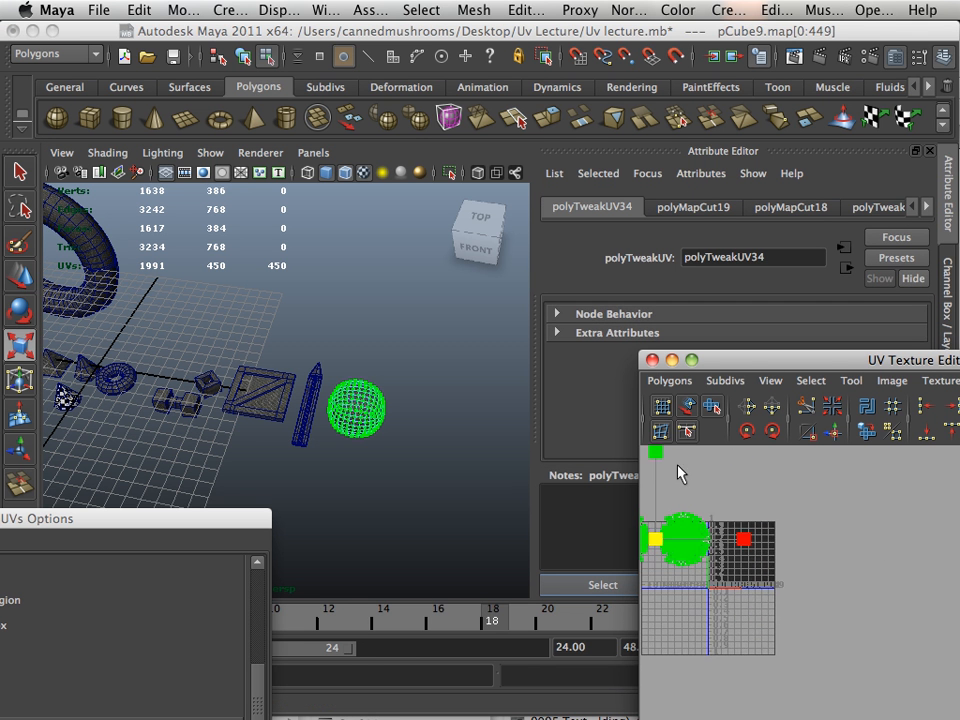
# Enlarge the view of the UV layout area and move both sphere shells over to the upper part of the 0 to 1 texture square
pyautogui.moveTo(801, 366); pyautogui.dragTo(493, 216)
pyautogui.keyDown('alt'); pyautogui.moveTo(386, 360); pyautogui.dragTo(600, 424, button='middle'); pyautogui.keyUp('alt')
pyautogui.scroll(3, 600, 426)
pyautogui.keyDown('alt'); pyautogui.moveTo(605, 490); pyautogui.dragTo(662, 638, button='middle'); pyautogui.keyUp('alt')
pyautogui.moveTo(585, 540); pyautogui.dragTo(735, 558)
pyautogui.press('w')
pyautogui.keyDown('alt'); pyautogui.moveTo(735, 558); pyautogui.dragTo(893, 707, button='right'); pyautogui.keyUp('alt')
pyautogui.keyDown('alt'); pyautogui.moveTo(893, 707); pyautogui.dragTo(587, 647, button='middle'); pyautogui.keyUp('alt')
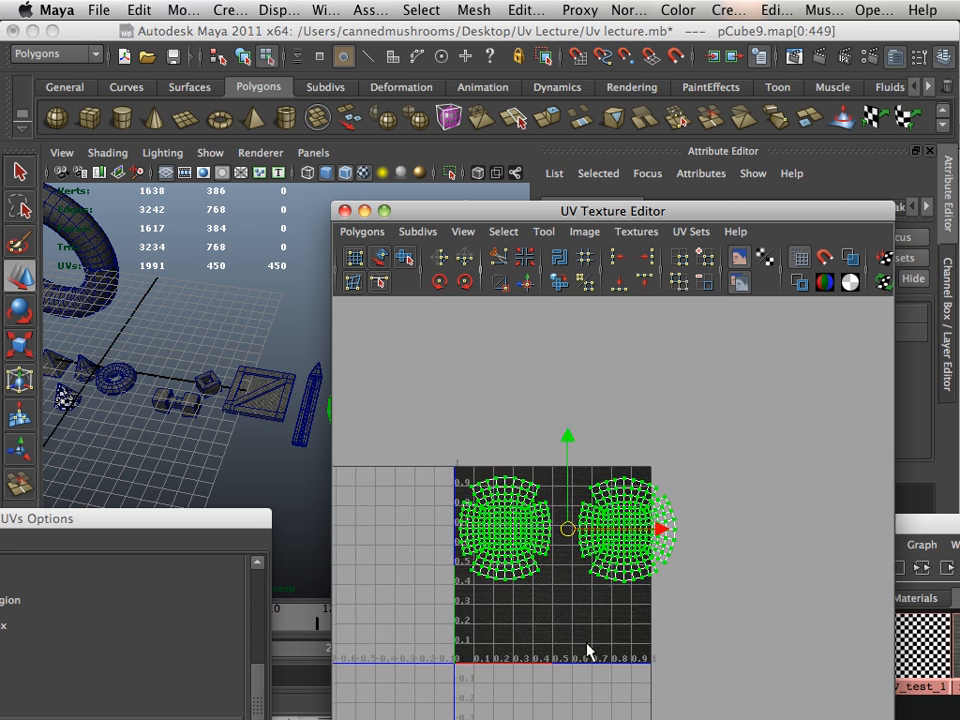
# Move the sphere's second UV shell diagonally below the first so it lies inside the texture square
pyautogui.keyDown('alt'); pyautogui.moveTo(587, 647); pyautogui.dragTo(793, 621, button='right'); pyautogui.keyUp('alt')
pyautogui.moveTo(783, 405); pyautogui.dragTo(540, 664)
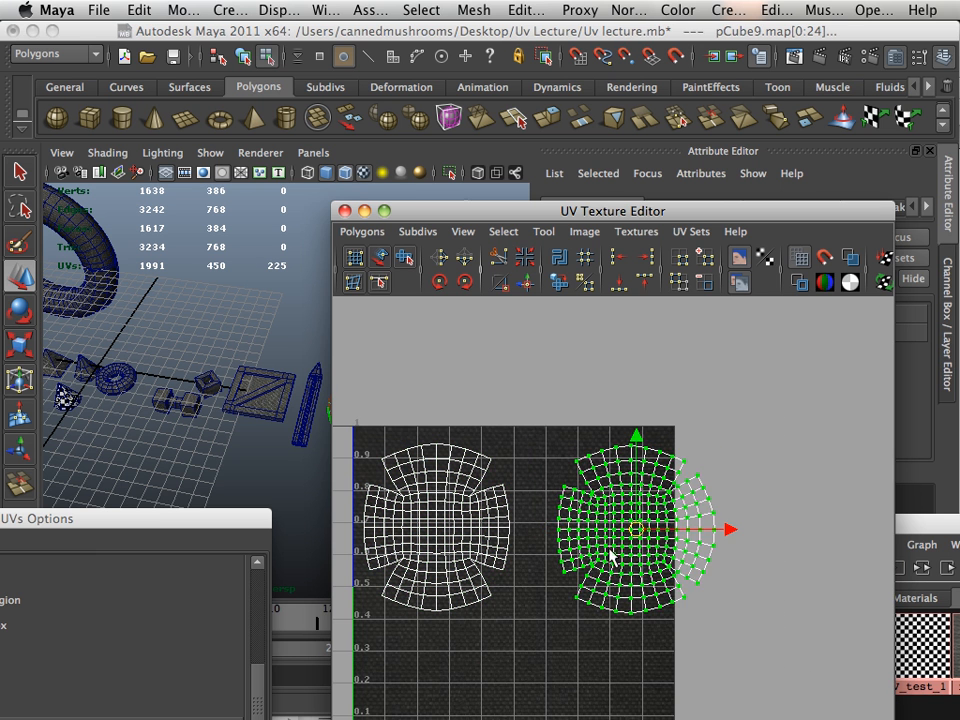
pyautogui.moveTo(639, 529); pyautogui.dragTo(567, 635)
pyautogui.keyDown('alt'); pyautogui.moveTo(600, 640); pyautogui.dragTo(585, 632, button='right'); pyautogui.keyUp('alt')
pyautogui.keyDown('alt'); pyautogui.moveTo(585, 632); pyautogui.dragTo(618, 586, button='middle'); pyautogui.keyUp('alt')
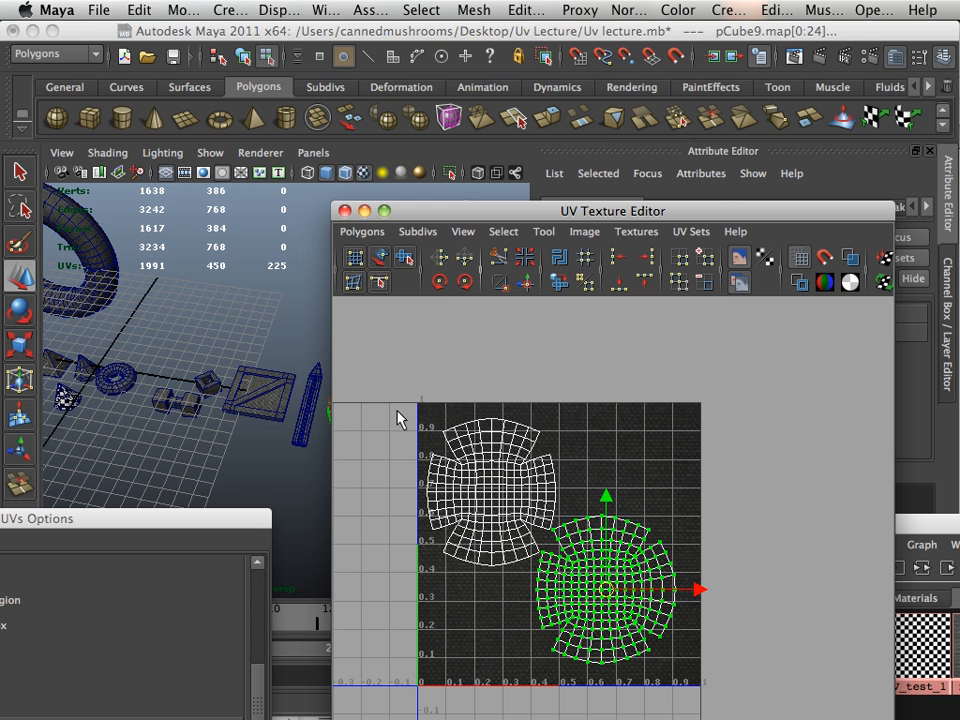
# Scale both sphere shells up together to fill the 0 to 1 texture square, and clear the UV selection
pyautogui.moveTo(684, 679); pyautogui.dragTo(681, 677)
pyautogui.press('r')
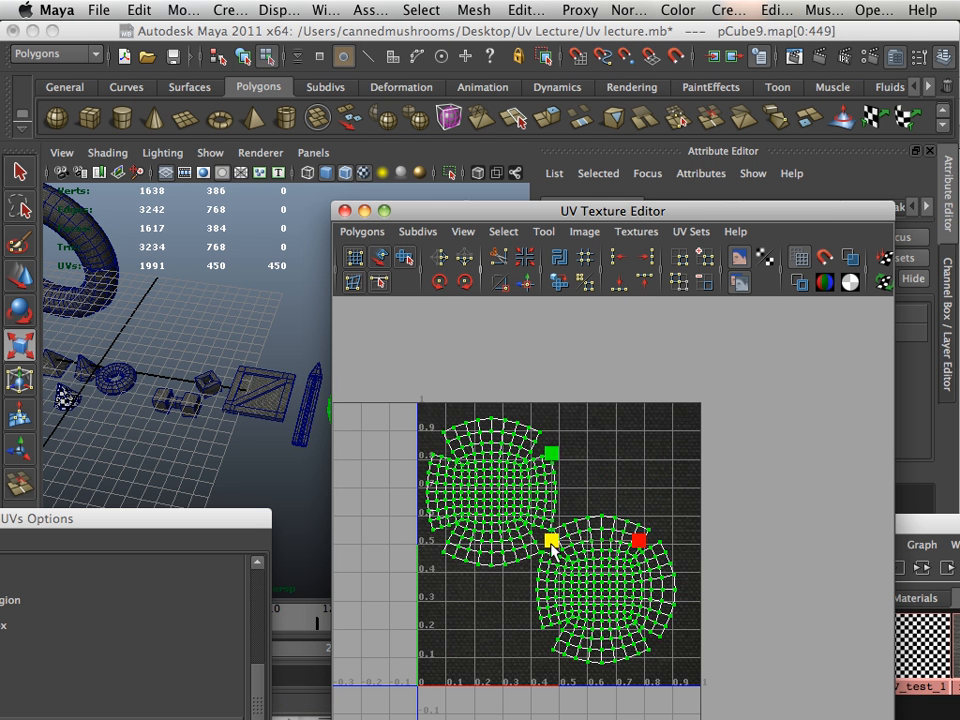
pyautogui.moveTo(552, 541); pyautogui.dragTo(566, 543)
pyautogui.press('w')
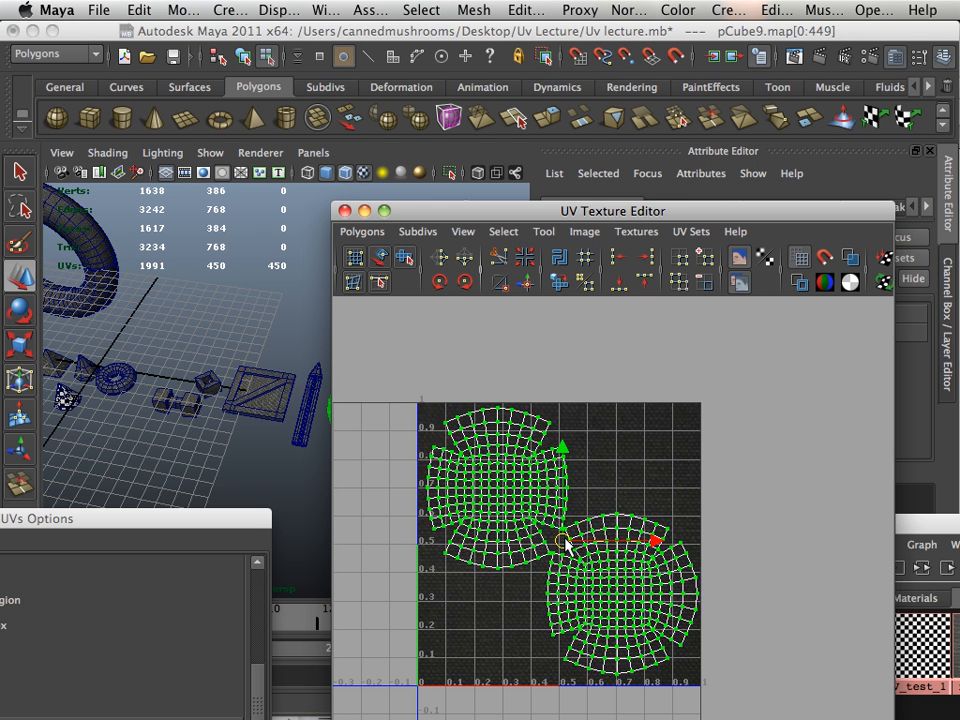
pyautogui.click(620, 592)
pyautogui.keyDown('alt'); pyautogui.moveTo(656, 613); pyautogui.dragTo(663, 608, button='middle'); pyautogui.keyUp('alt')
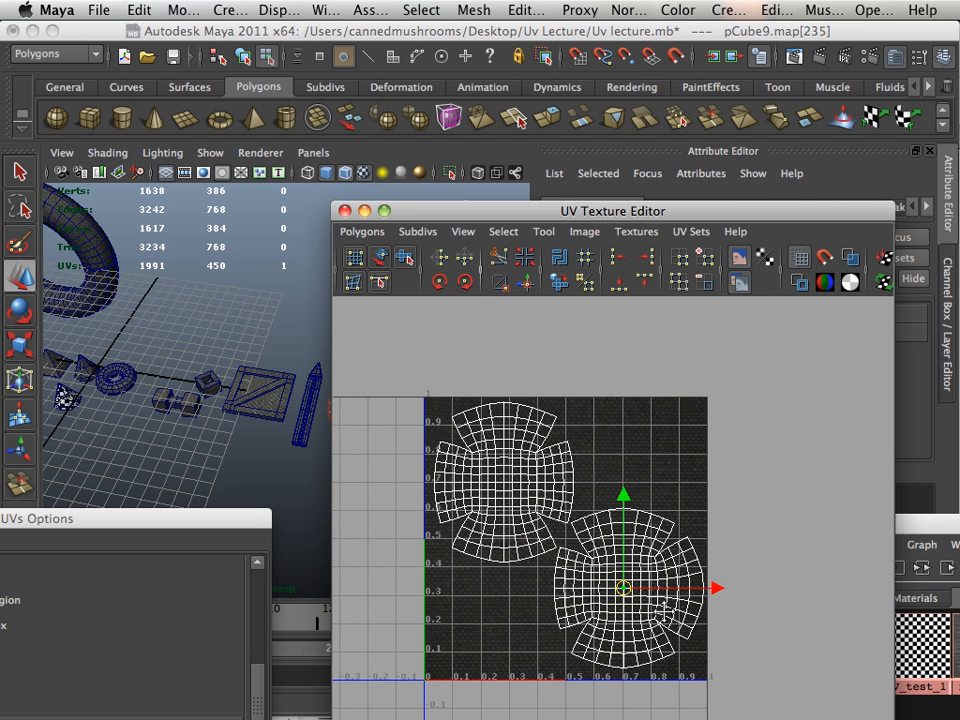
pyautogui.click(660, 575)
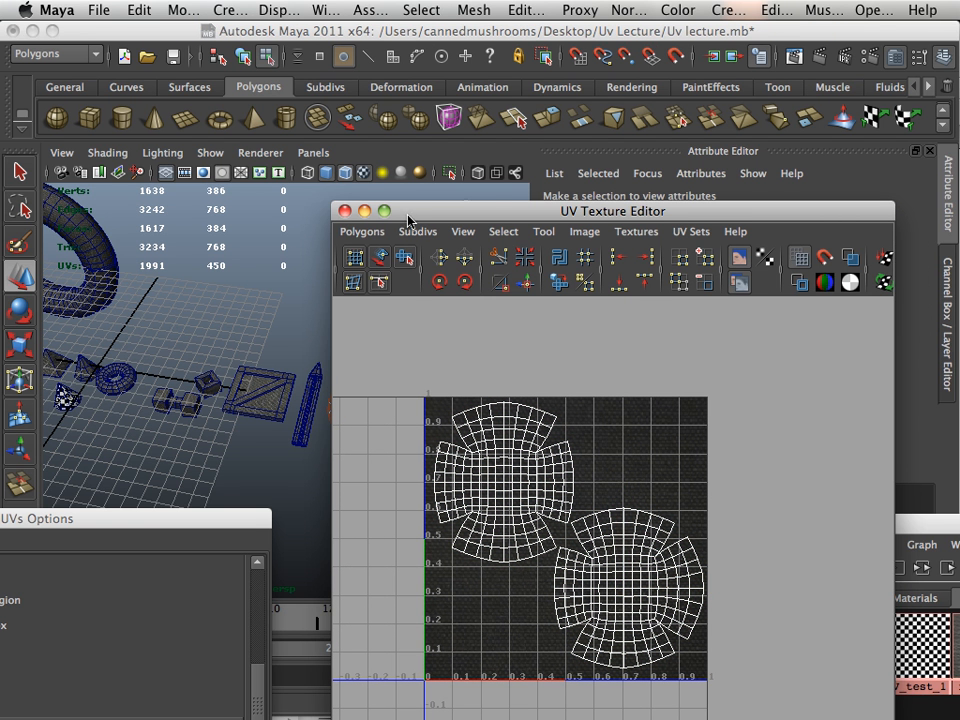
# Check the pencil and crate panel UV layouts, and move the hollow cube's four-face strip shell closer to its tall column shell
pyautogui.moveTo(408, 214); pyautogui.dragTo(528, 211)
pyautogui.click(310, 402)
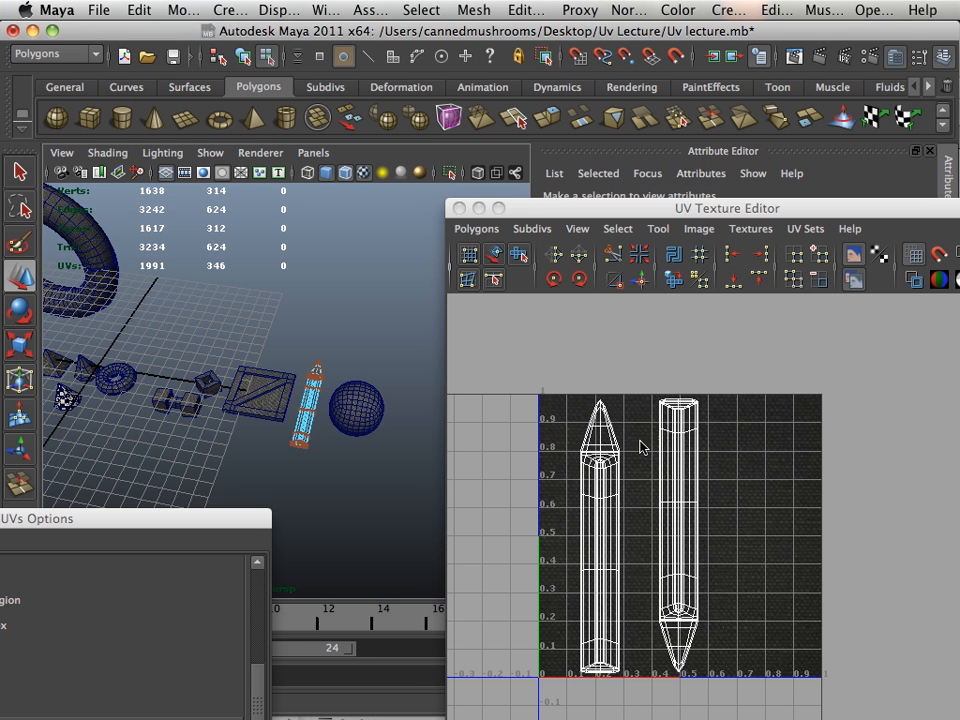
pyautogui.click(273, 394)
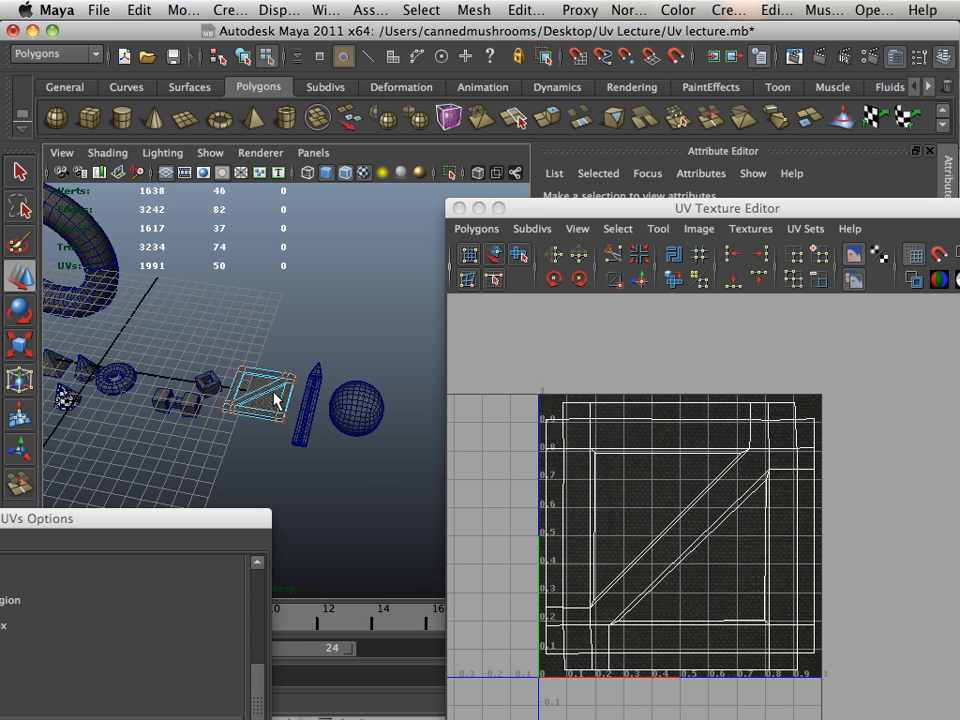
pyautogui.keyDown('alt'); pyautogui.moveTo(255, 404); pyautogui.dragTo(378, 405, button='middle'); pyautogui.keyUp('alt')
pyautogui.click(405, 398)
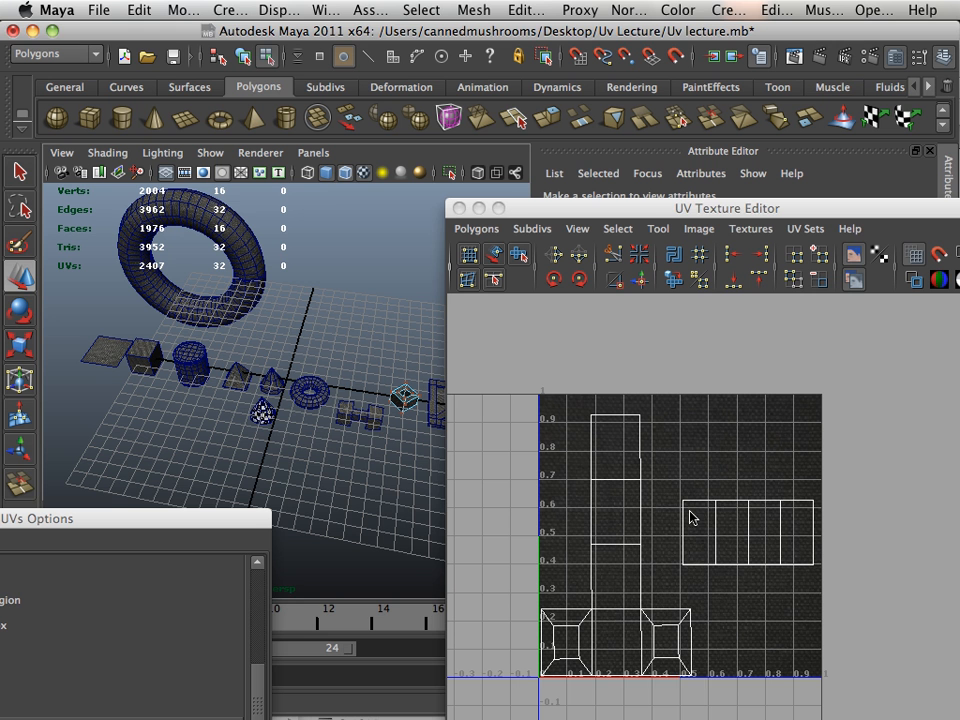
pyautogui.moveTo(690, 517); pyautogui.dragTo(771, 499, button='right')
pyautogui.moveTo(671, 489); pyautogui.dragTo(855, 594)
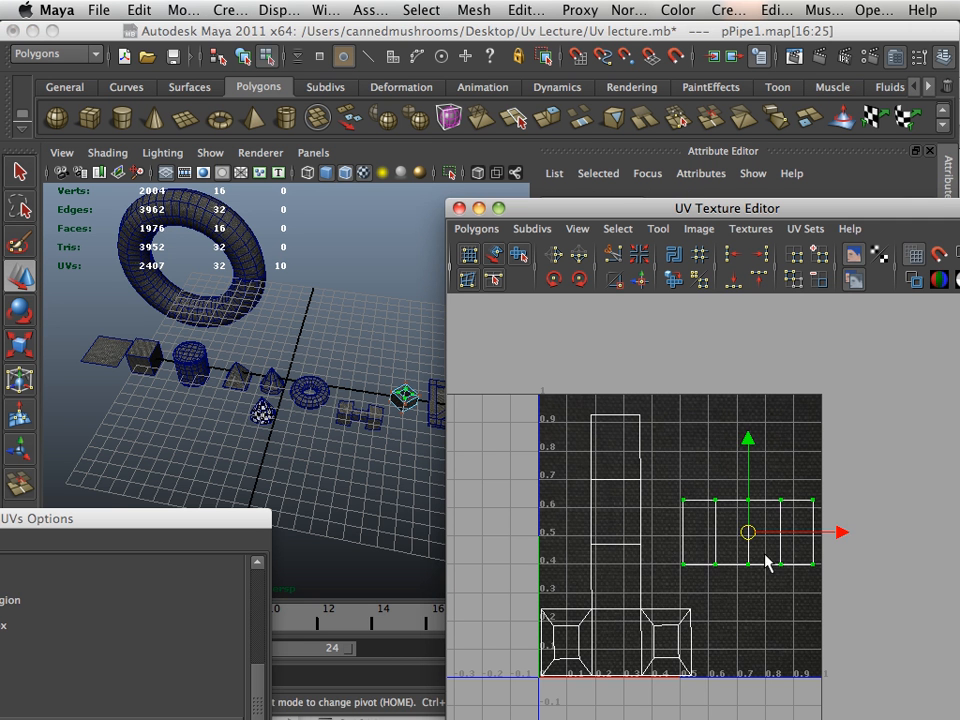
pyautogui.moveTo(749, 533); pyautogui.dragTo(713, 543)
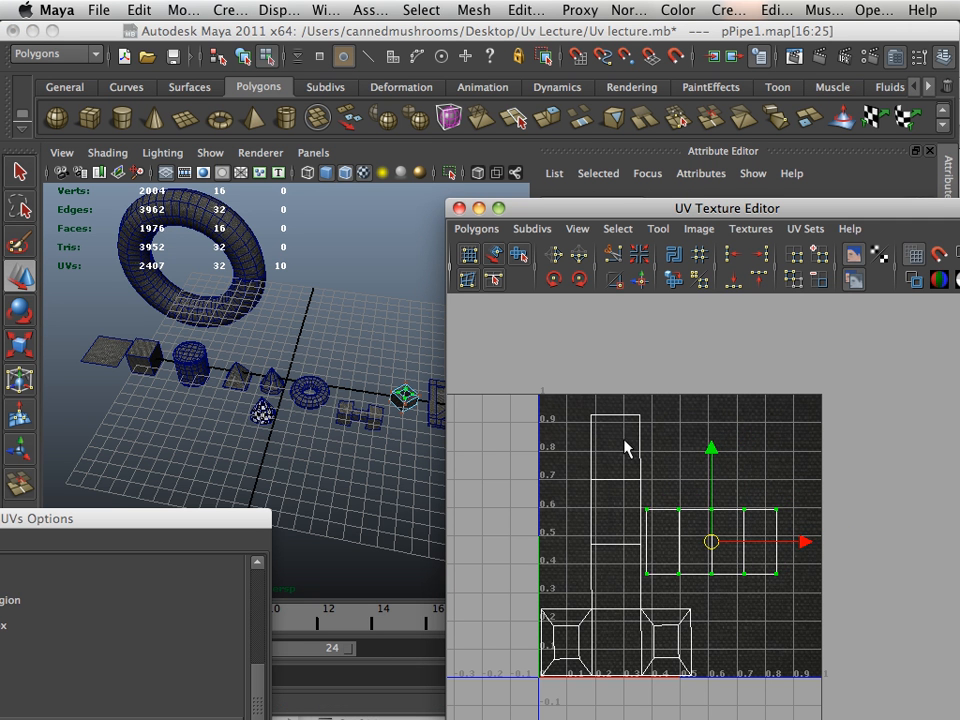
# Reposition all of the hollow cube's UV shells and scale them up slightly to fill the height of the texture square
pyautogui.moveTo(557, 484); pyautogui.dragTo(836, 690)
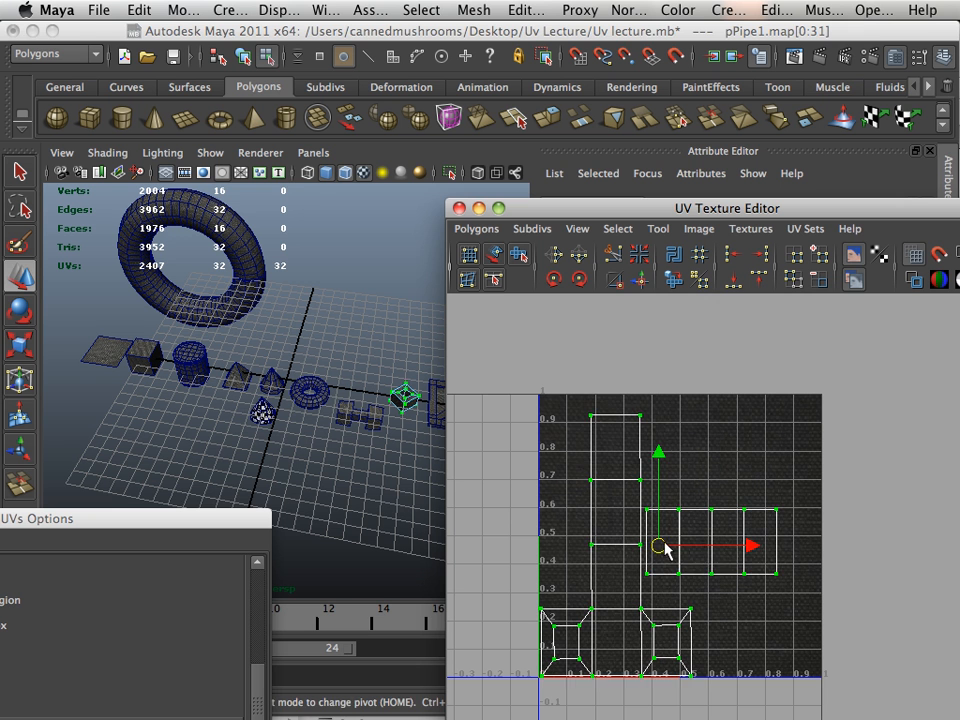
pyautogui.moveTo(666, 548); pyautogui.dragTo(695, 538)
pyautogui.press('r')
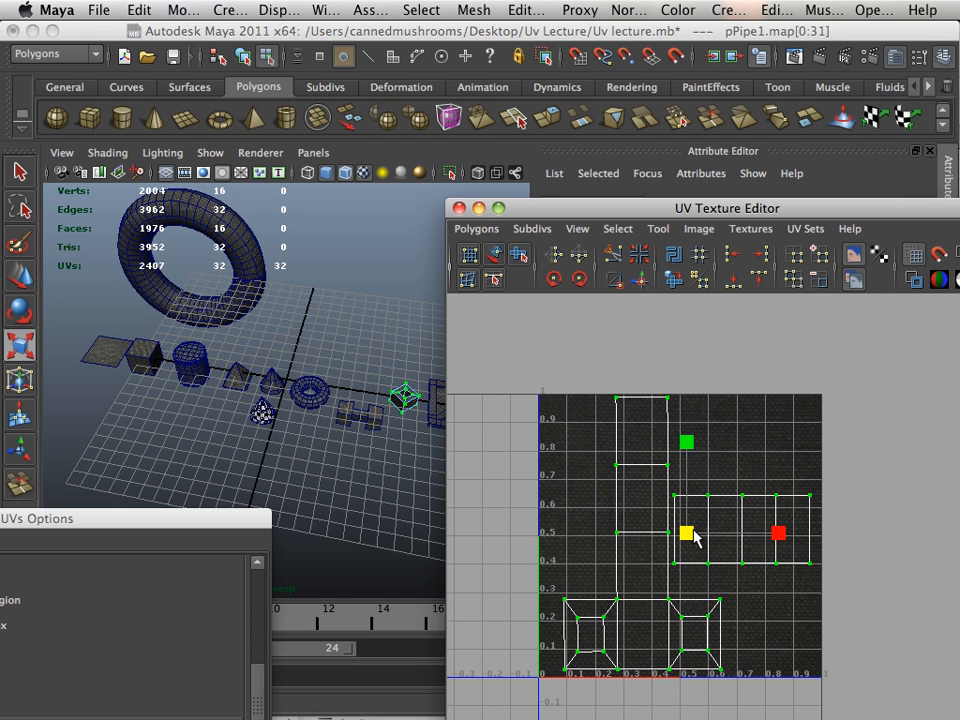
pyautogui.press('w')
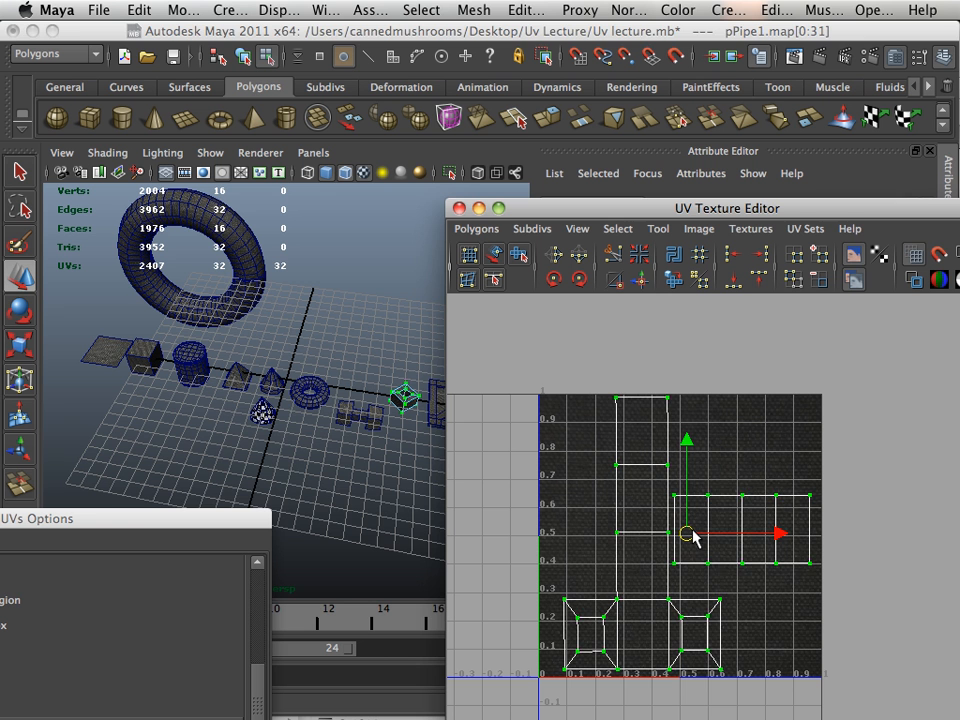
pyautogui.click(378, 514)
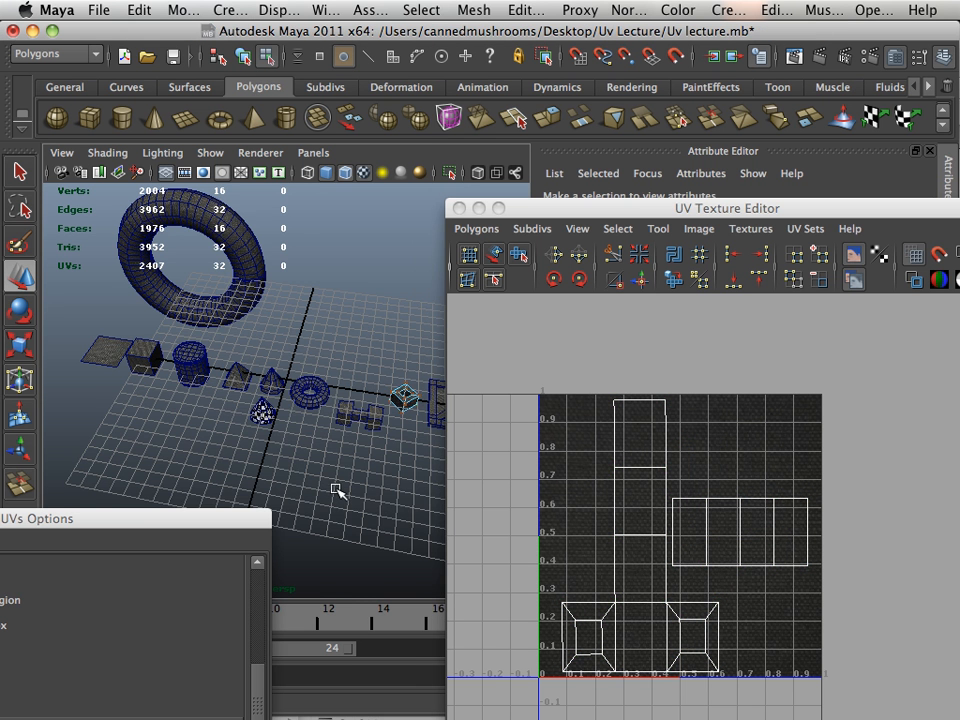
# Select all UVs of the dumbbell-shaped mesh and scale its shells up to span the texture square's width
pyautogui.scroll(5, 336, 489)
pyautogui.click(397, 455)
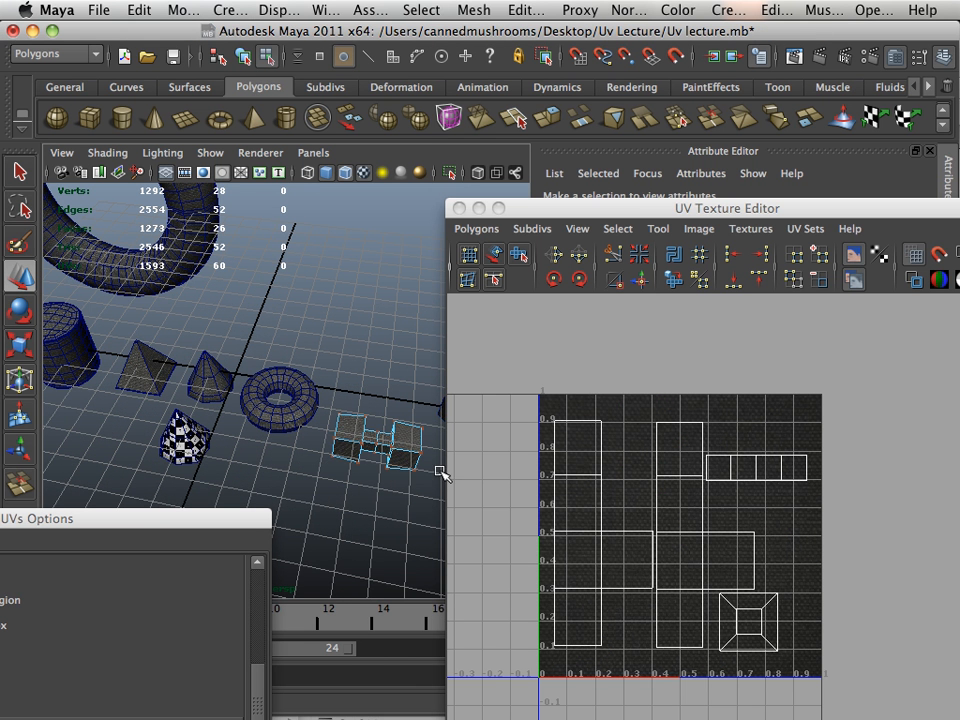
pyautogui.moveTo(531, 384); pyautogui.dragTo(816, 663)
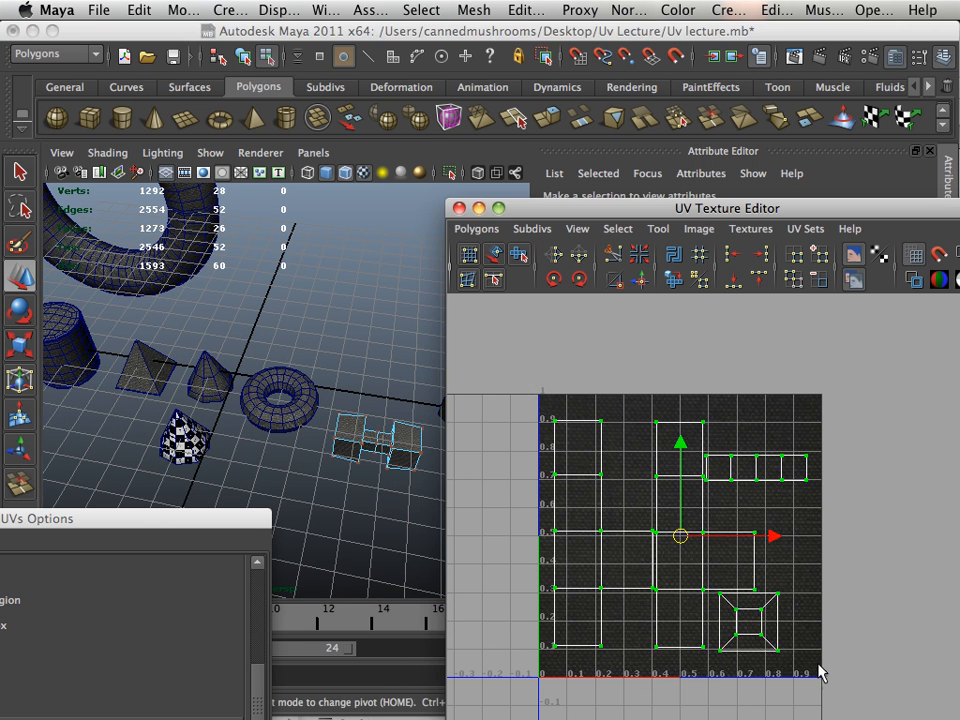
pyautogui.press('r')
pyautogui.moveTo(681, 540)
pyautogui.mouseDown()
pyautogui.moveTo(690, 574)
pyautogui.moveTo(690, 533)
pyautogui.mouseUp()
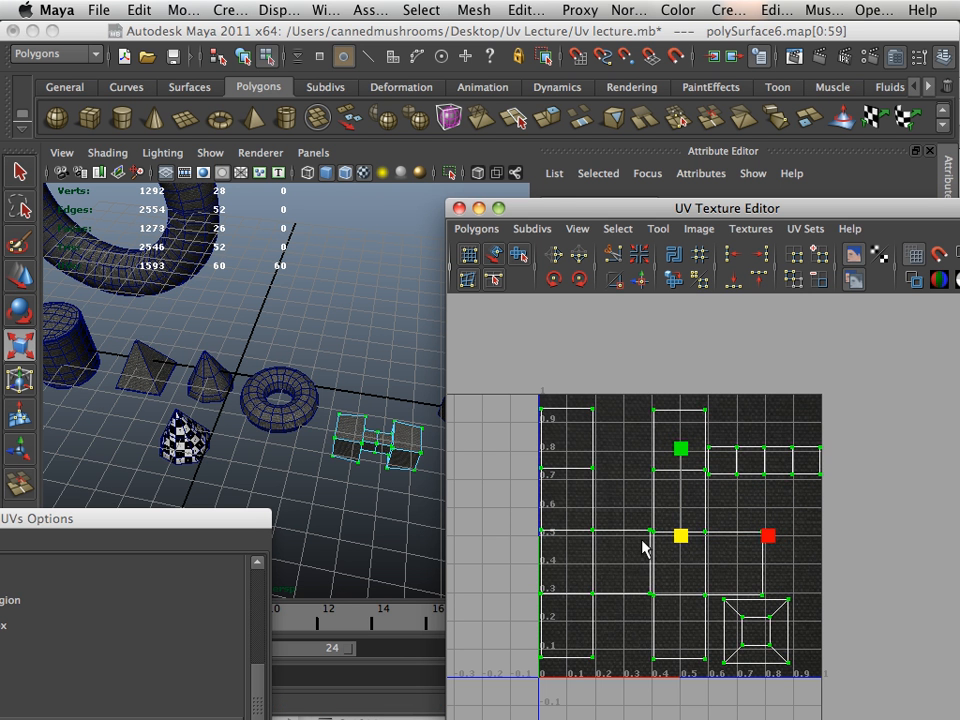
pyautogui.click(638, 530)
pyautogui.keyDown('alt'); pyautogui.moveTo(579, 419); pyautogui.dragTo(598, 412, button='middle'); pyautogui.keyUp('alt')
pyautogui.scroll(4, 598, 412)
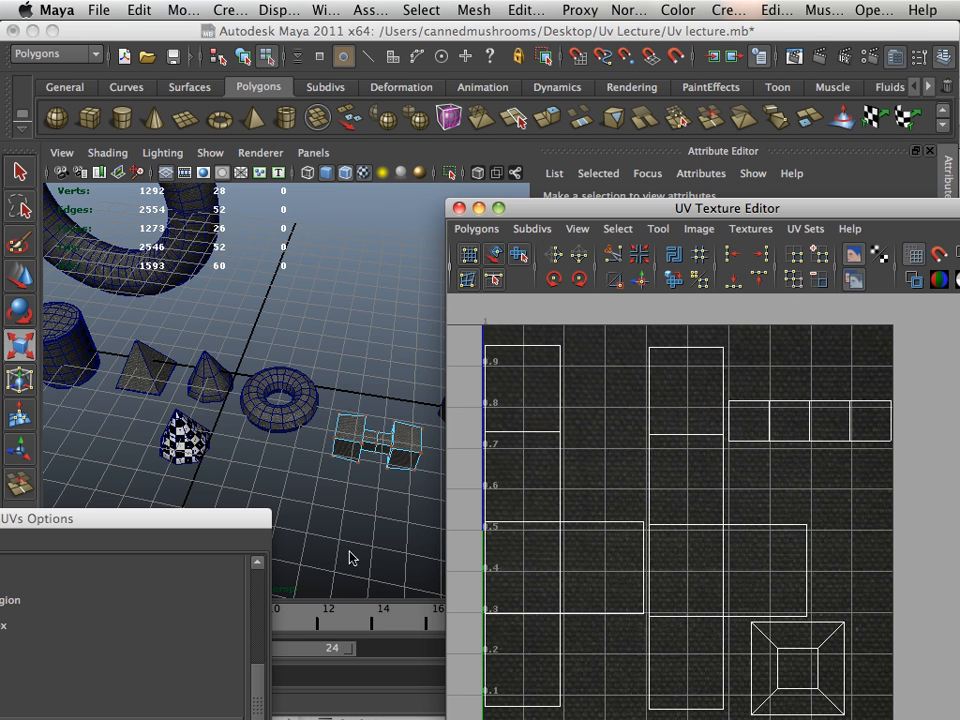
# Move and sew the split edge that forms a narrow wedge at the inner ring of the torus's first UV shell
pyautogui.keyDown('alt'); pyautogui.moveTo(350, 558); pyautogui.dragTo(396, 453); pyautogui.keyUp('alt')
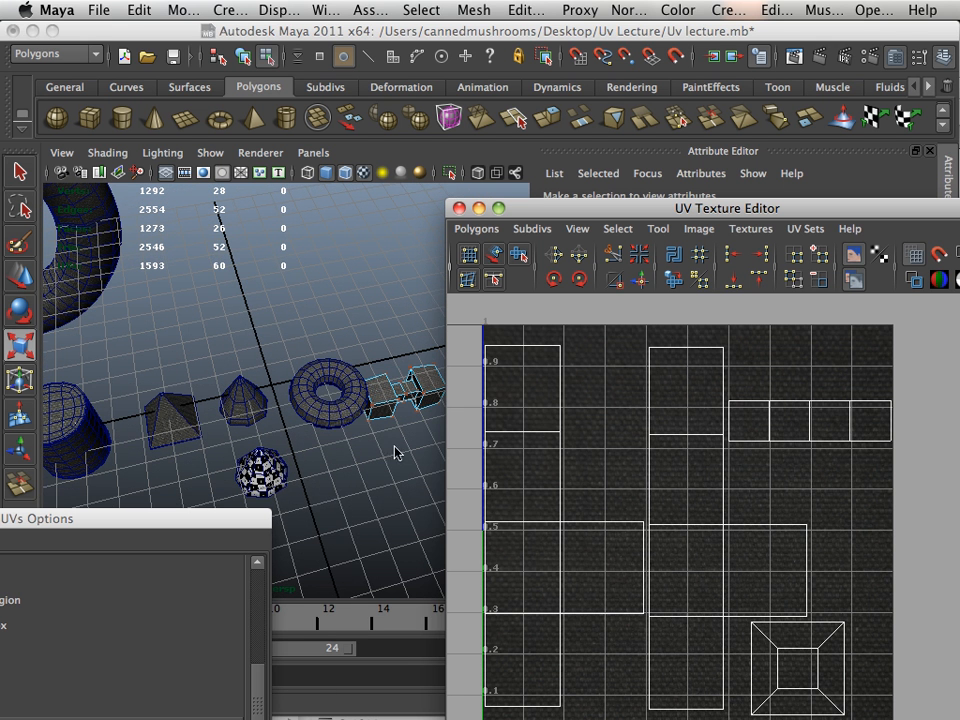
pyautogui.click(305, 416)
pyautogui.scroll(2, 585, 490)
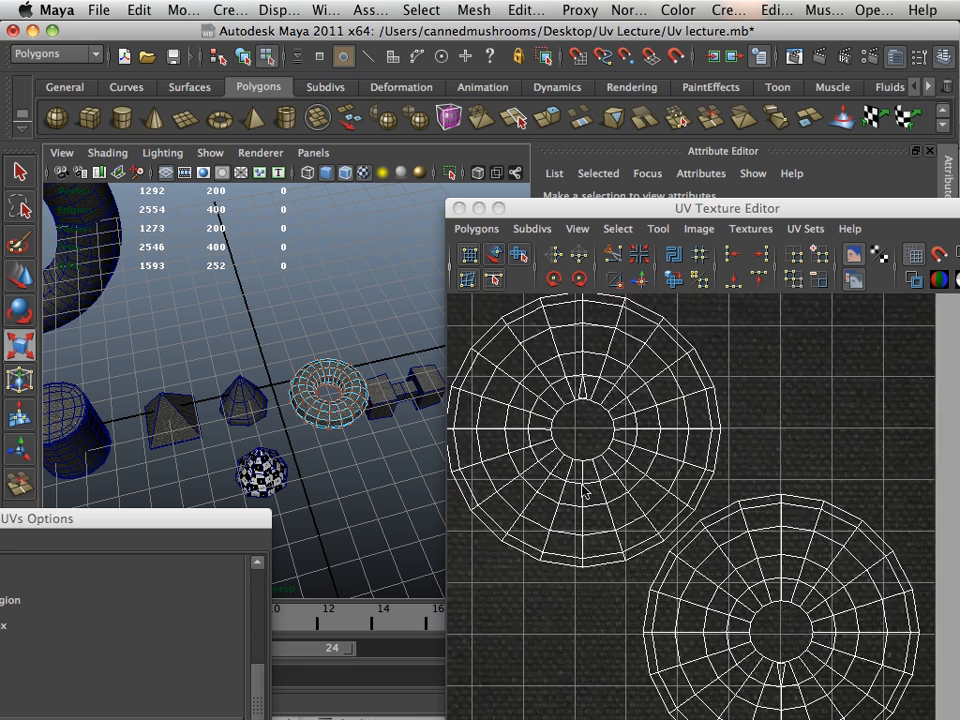
pyautogui.scroll(3, 583, 486)
pyautogui.keyDown('alt'); pyautogui.moveTo(547, 401); pyautogui.dragTo(703, 539, button='middle'); pyautogui.keyUp('alt')
pyautogui.scroll(1, 635, 460)
pyautogui.rightClick(588, 376)
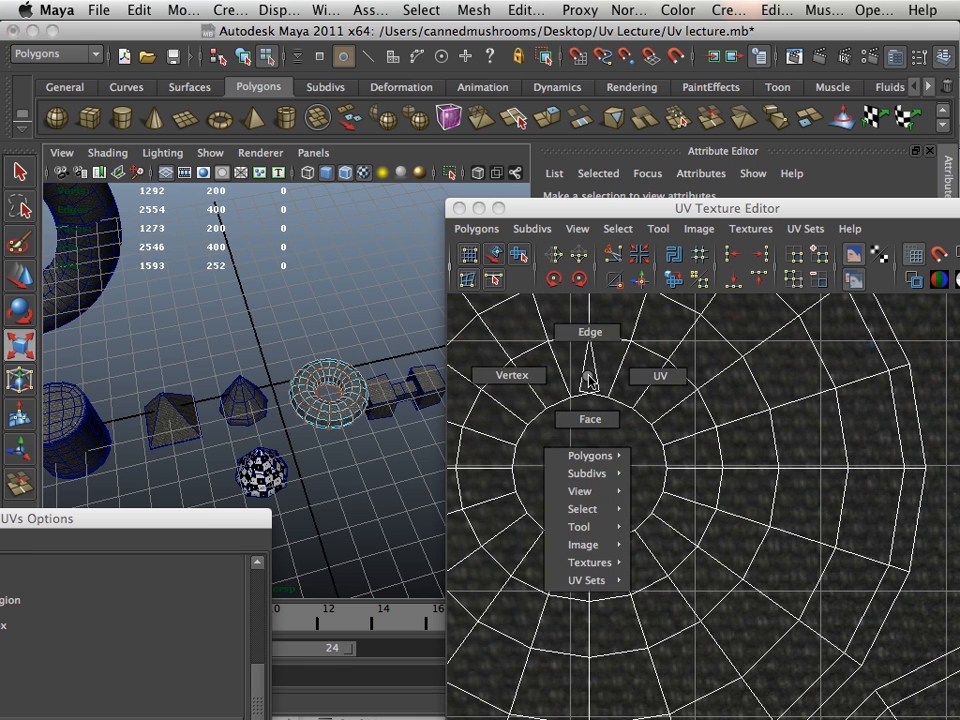
pyautogui.click(586, 362)
pyautogui.click(593, 352)
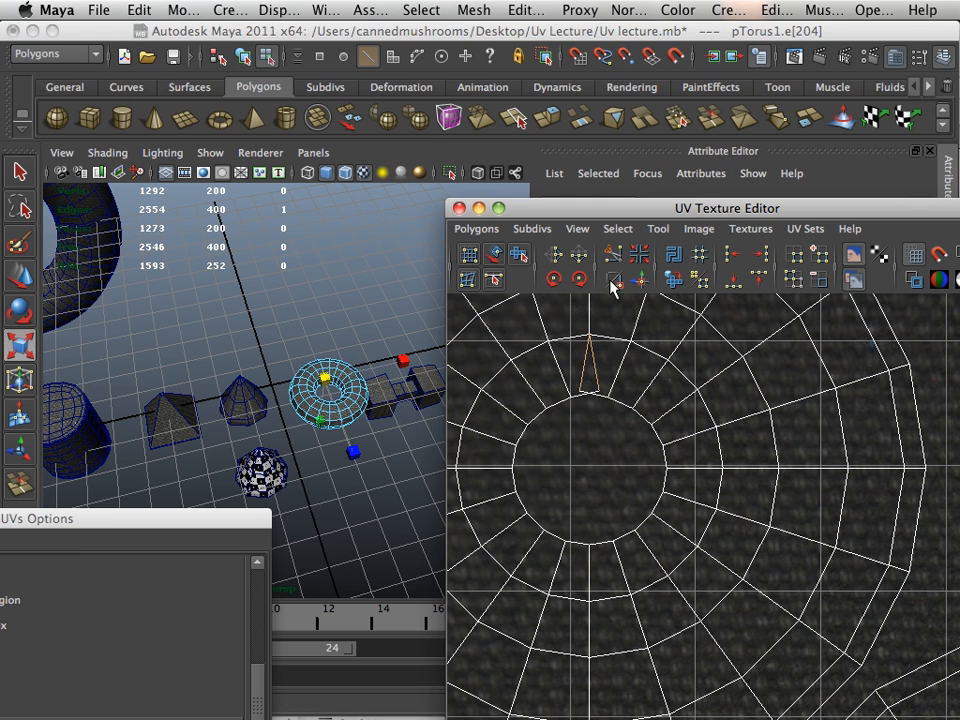
pyautogui.click(637, 281)
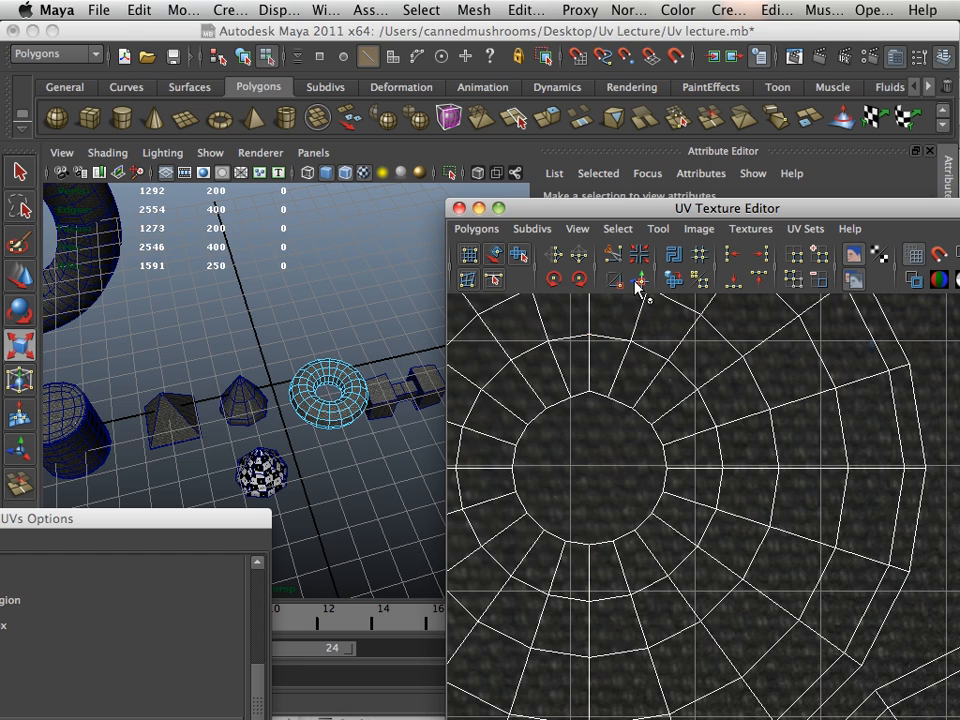
# Move and sew the split edge that forms the wedge at the inner ring of the torus's second UV shell
pyautogui.keyDown('alt'); pyautogui.moveTo(664, 620); pyautogui.dragTo(573, 578, button='right'); pyautogui.keyUp('alt')
pyautogui.keyDown('alt'); pyautogui.moveTo(573, 578); pyautogui.dragTo(437, 437, button='middle'); pyautogui.keyUp('alt')
pyautogui.keyDown('alt'); pyautogui.moveTo(748, 572); pyautogui.dragTo(684, 539, button='right'); pyautogui.keyUp('alt')
pyautogui.keyDown('alt'); pyautogui.moveTo(684, 539); pyautogui.dragTo(633, 445, button='middle'); pyautogui.keyUp('alt')
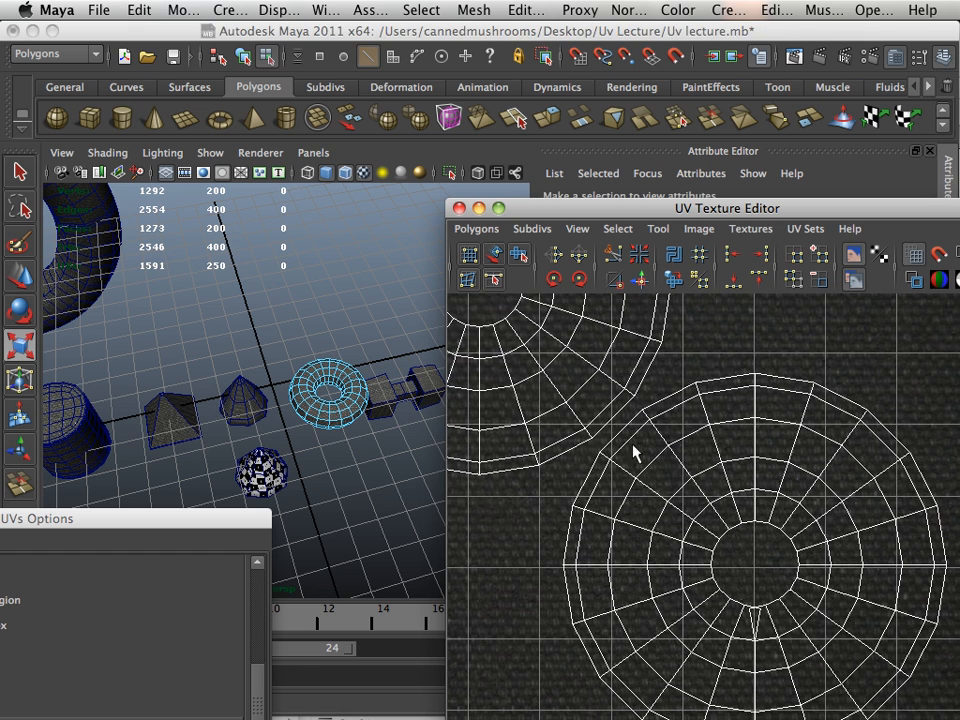
pyautogui.click(754, 617)
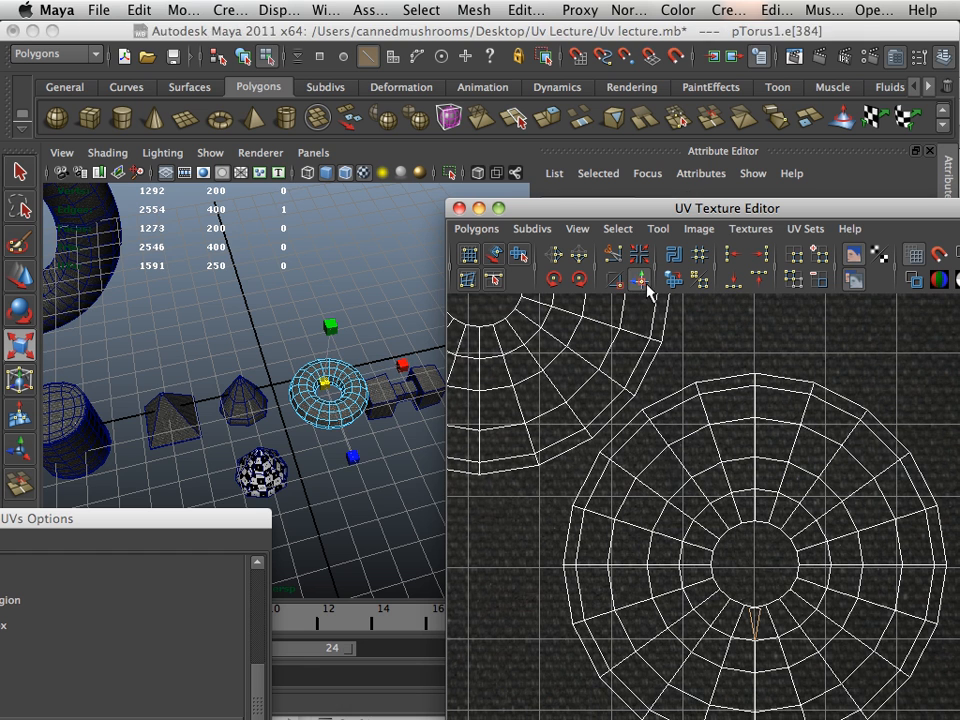
pyautogui.click(643, 283)
# Check the UV layouts of the rounded cone, pyramid, cylinder, cube, plane and large ring one after another
pyautogui.keyDown('alt'); pyautogui.moveTo(420, 454); pyautogui.dragTo(476, 489, button='middle'); pyautogui.keyUp('alt')
pyautogui.keyDown('alt'); pyautogui.moveTo(348, 452); pyautogui.dragTo(329, 444); pyautogui.keyUp('alt')
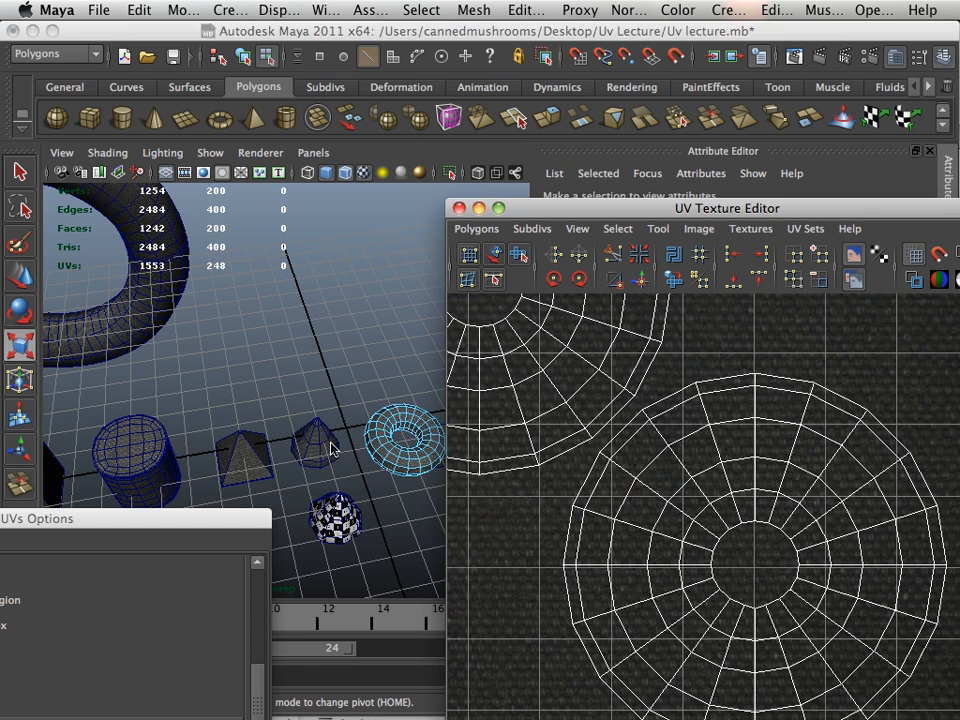
pyautogui.click(331, 444)
pyautogui.click(312, 453)
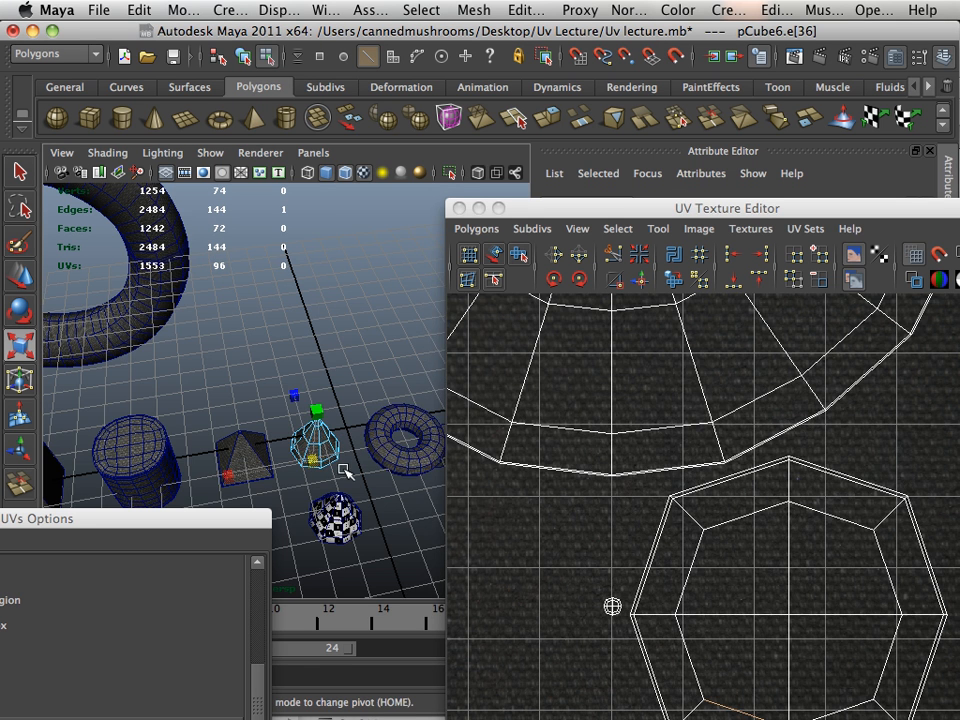
pyautogui.scroll(-8, 341, 466)
pyautogui.scroll(-4, 600, 520)
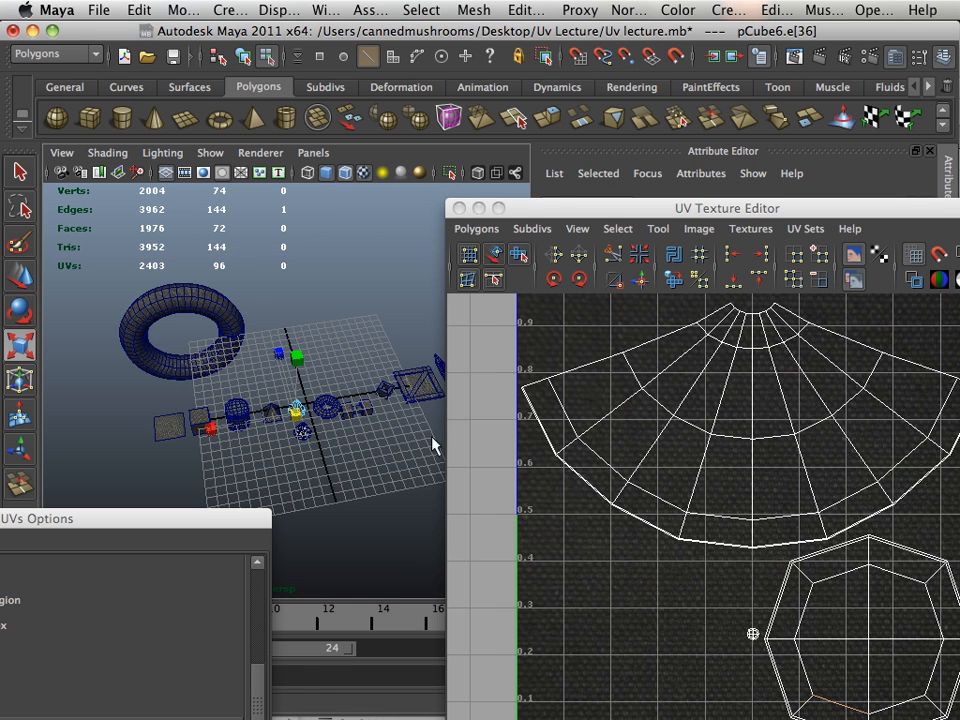
pyautogui.click(272, 413)
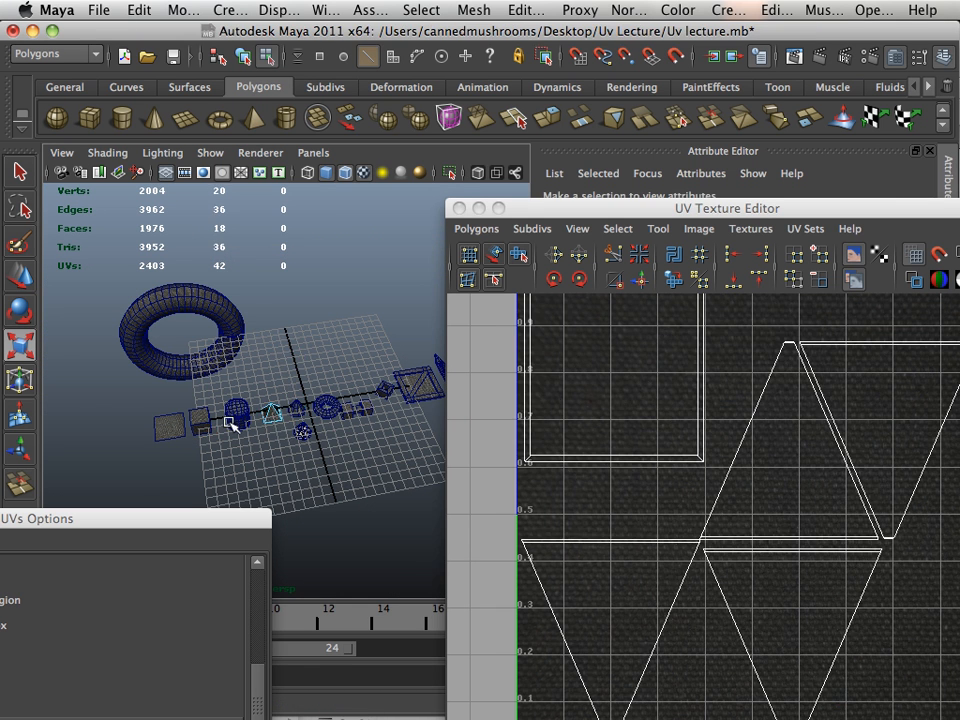
pyautogui.scroll(-3, 782, 521)
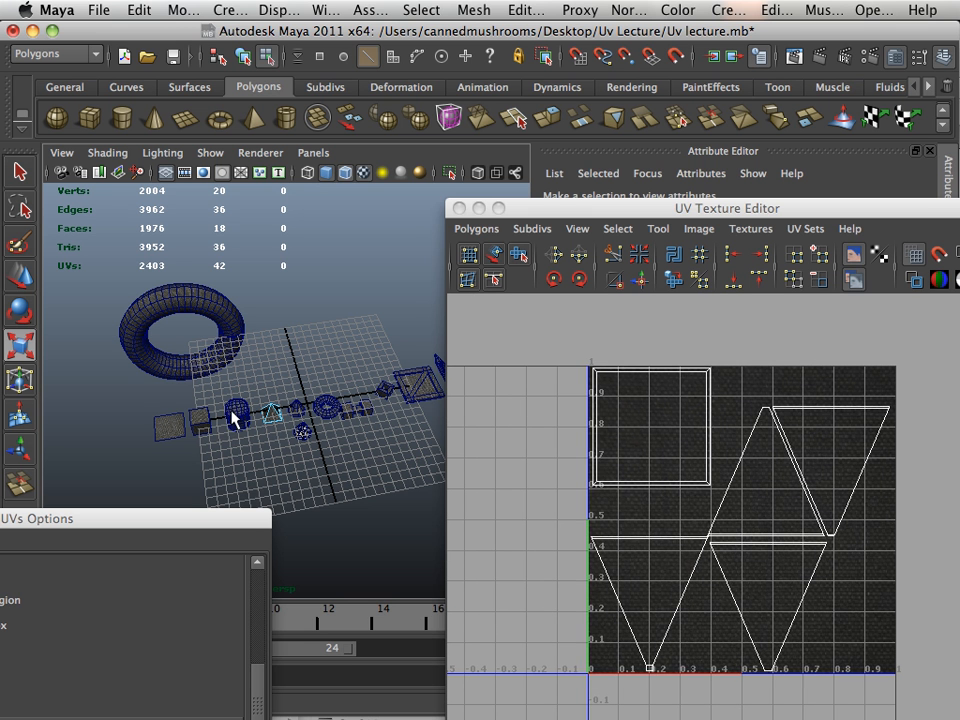
pyautogui.click(236, 413)
pyautogui.click(200, 420)
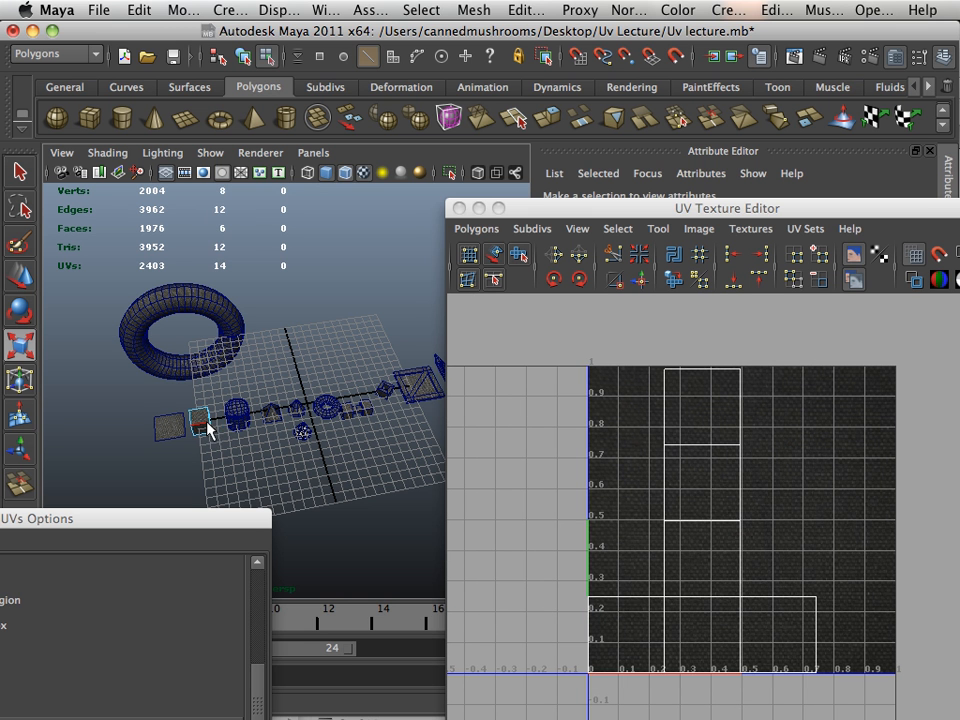
pyautogui.click(163, 427)
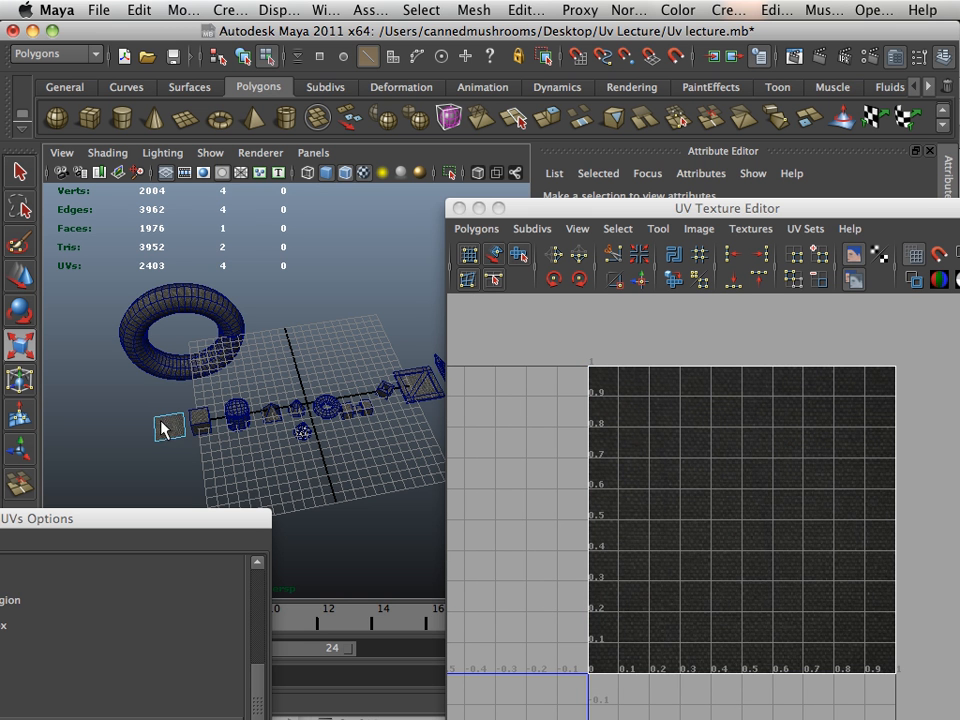
pyautogui.click(204, 318)
pyautogui.scroll(-5, 608, 493)
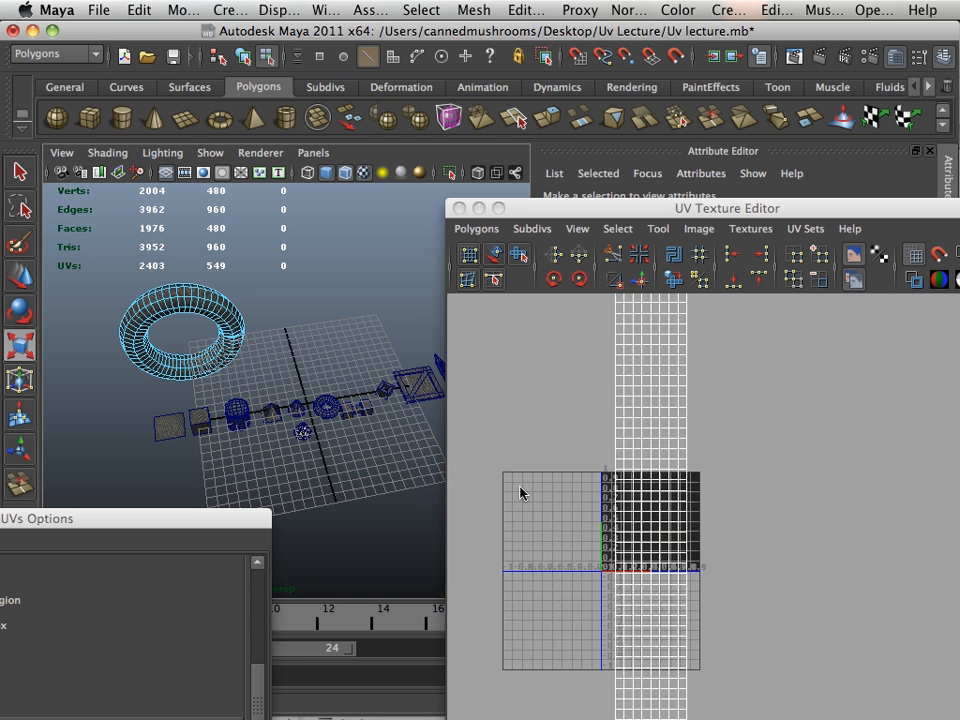
pyautogui.scroll(-4, 729, 542)
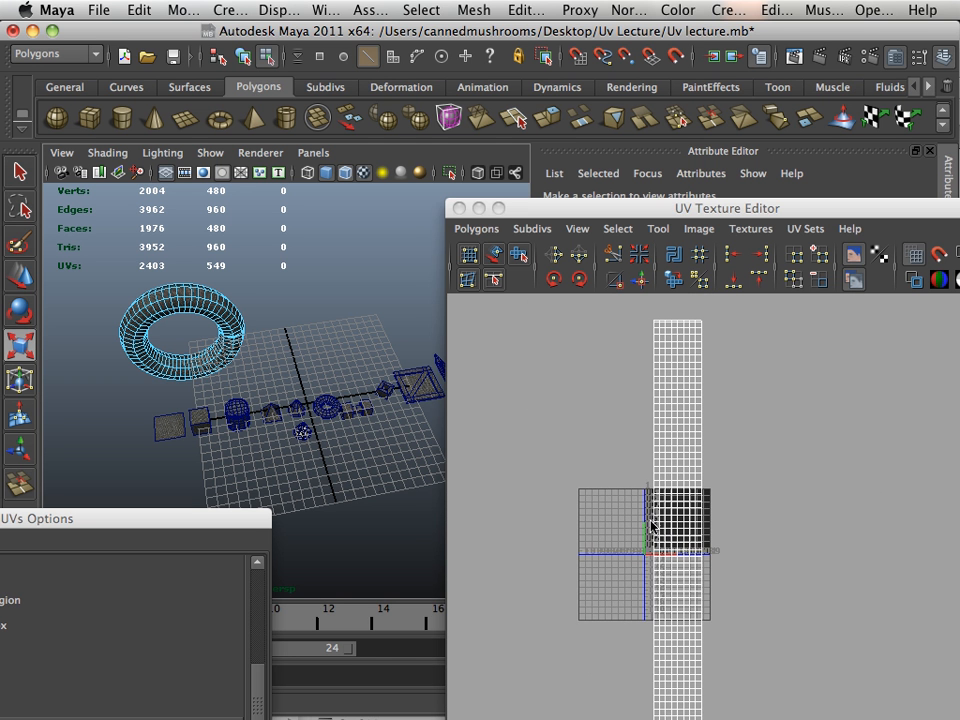
# Select all UVs of the large ring and shift its long strip shell slightly in the positive U direction
pyautogui.rightClick(697, 497)
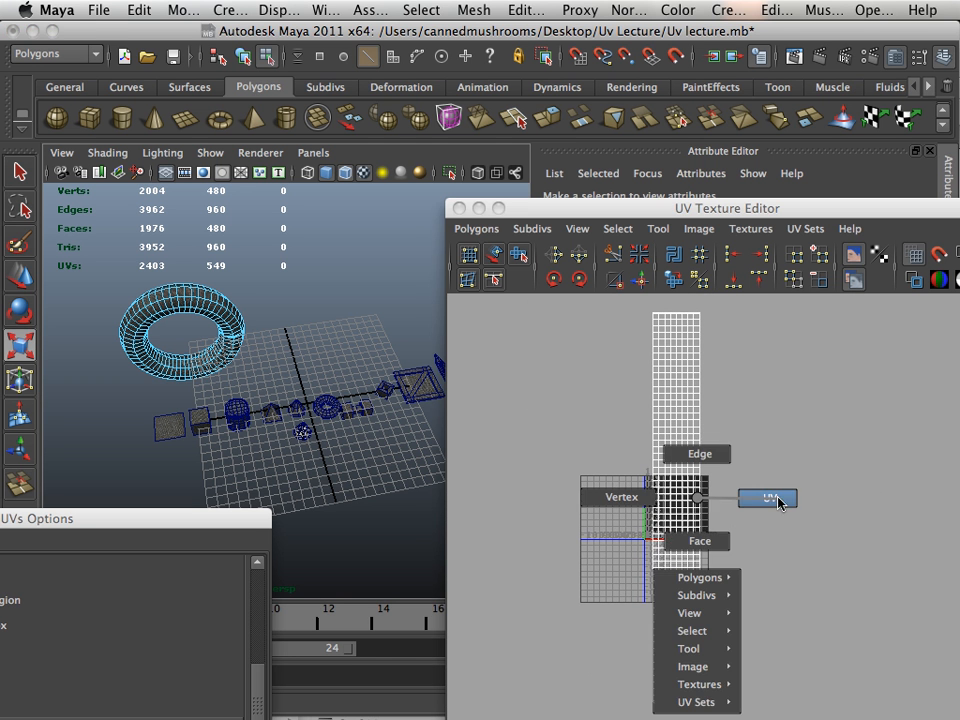
pyautogui.click(767, 498)
pyautogui.moveTo(638, 300); pyautogui.dragTo(753, 683)
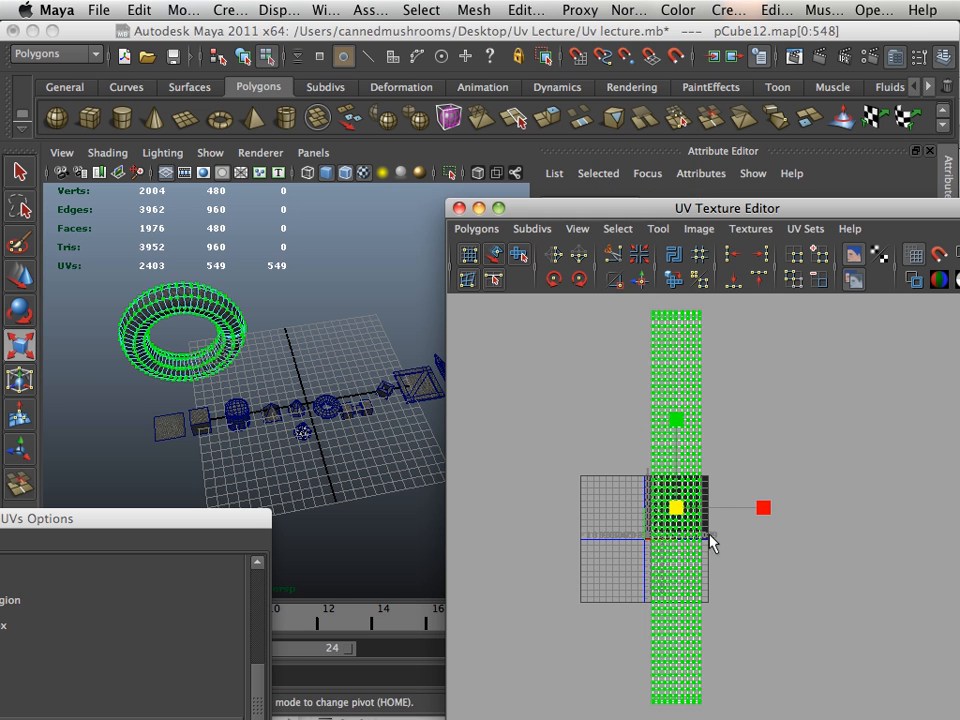
pyautogui.press('w')
pyautogui.moveTo(760, 510); pyautogui.dragTo(765, 513)
pyautogui.click(756, 602)
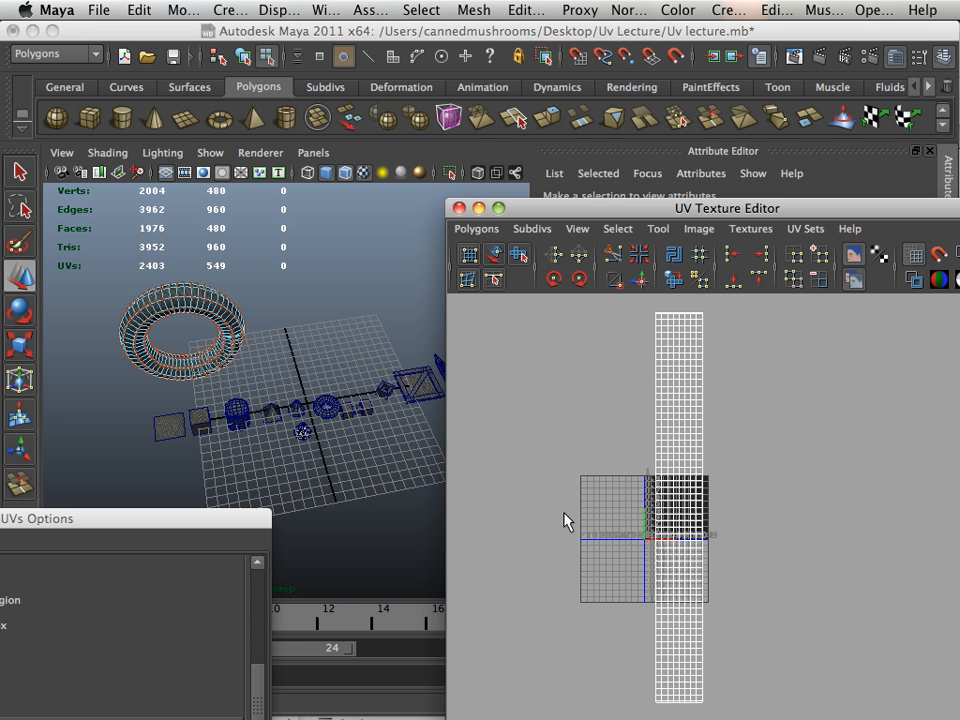
# Return the large ring to object selection mode and move the UV Texture Editor window away from the viewport and attributes
pyautogui.keyDown('alt'); pyautogui.moveTo(611, 516); pyautogui.dragTo(881, 604, button='right'); pyautogui.keyUp('alt')
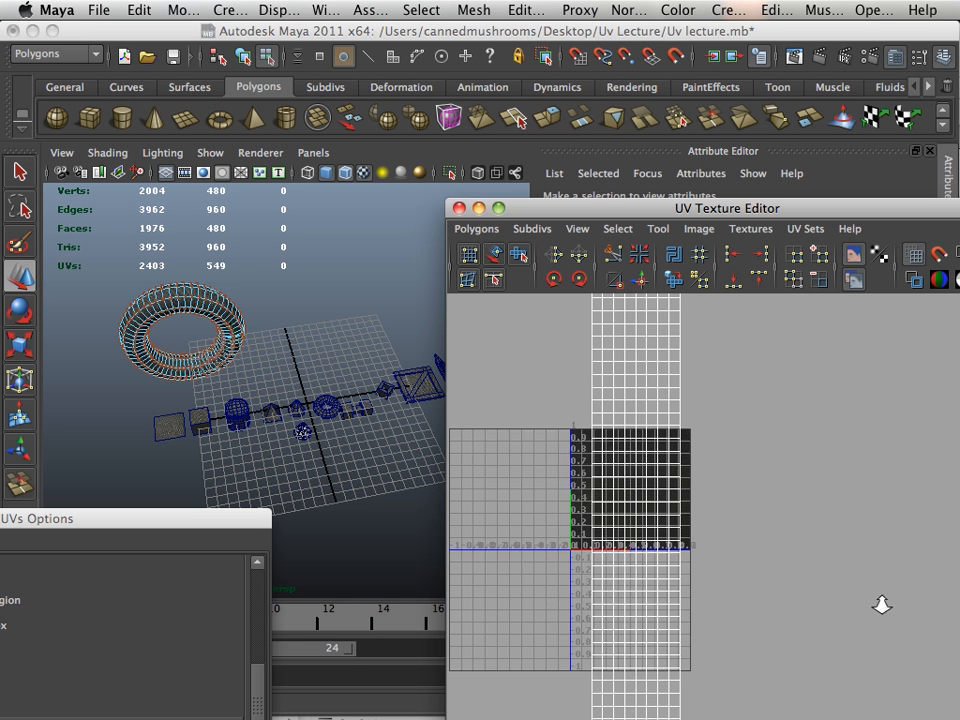
pyautogui.keyDown('alt'); pyautogui.moveTo(651, 466); pyautogui.dragTo(669, 526, button='middle'); pyautogui.keyUp('alt')
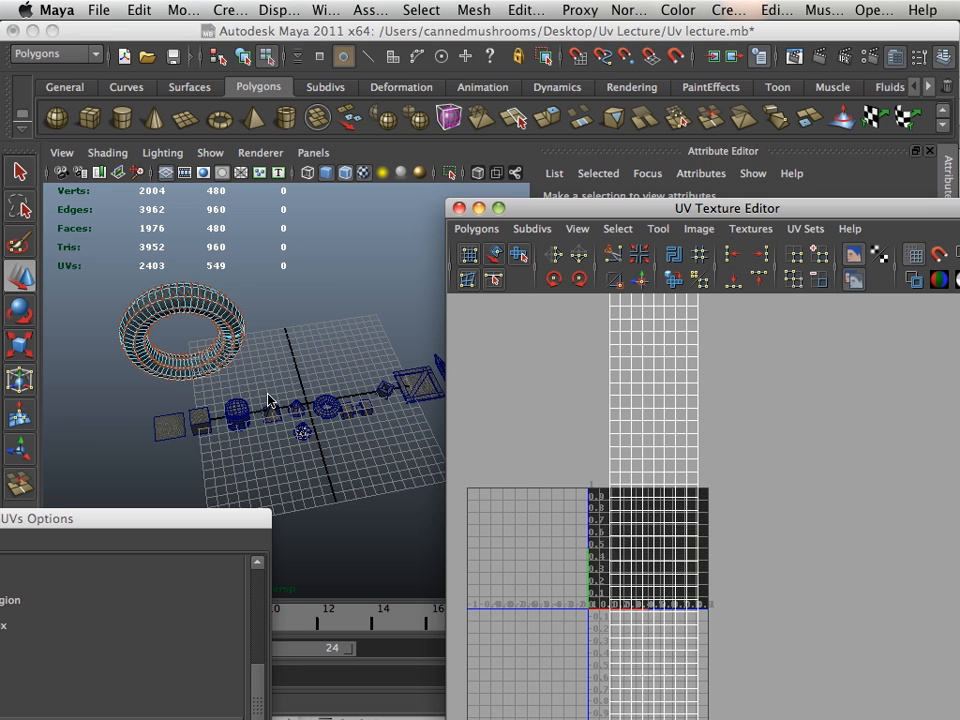
pyautogui.moveTo(203, 317); pyautogui.dragTo(287, 349, button='right')
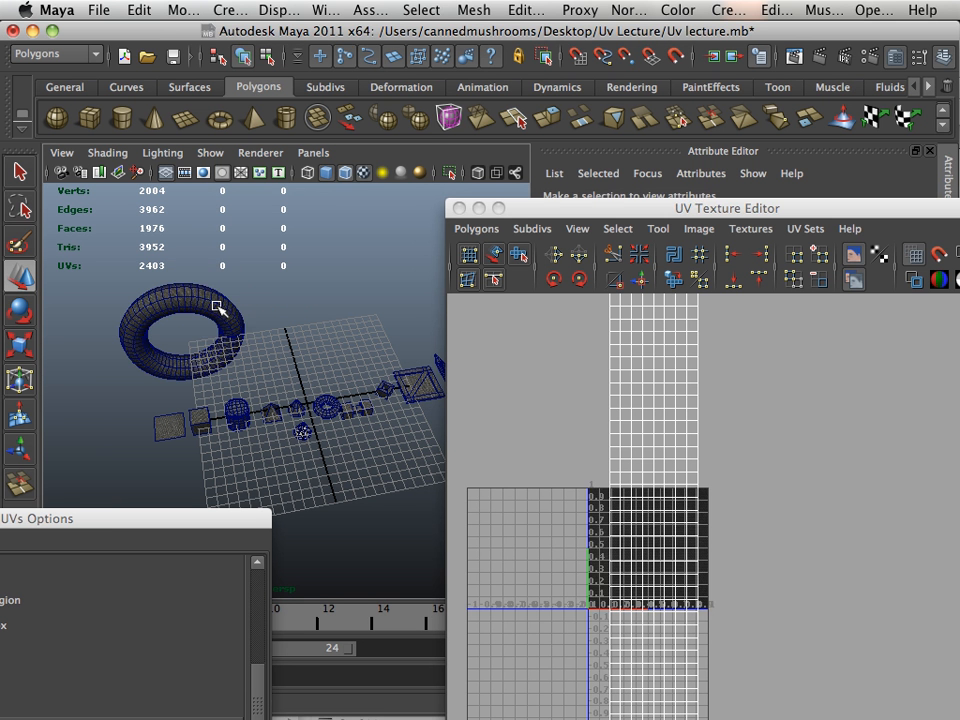
pyautogui.click(219, 308)
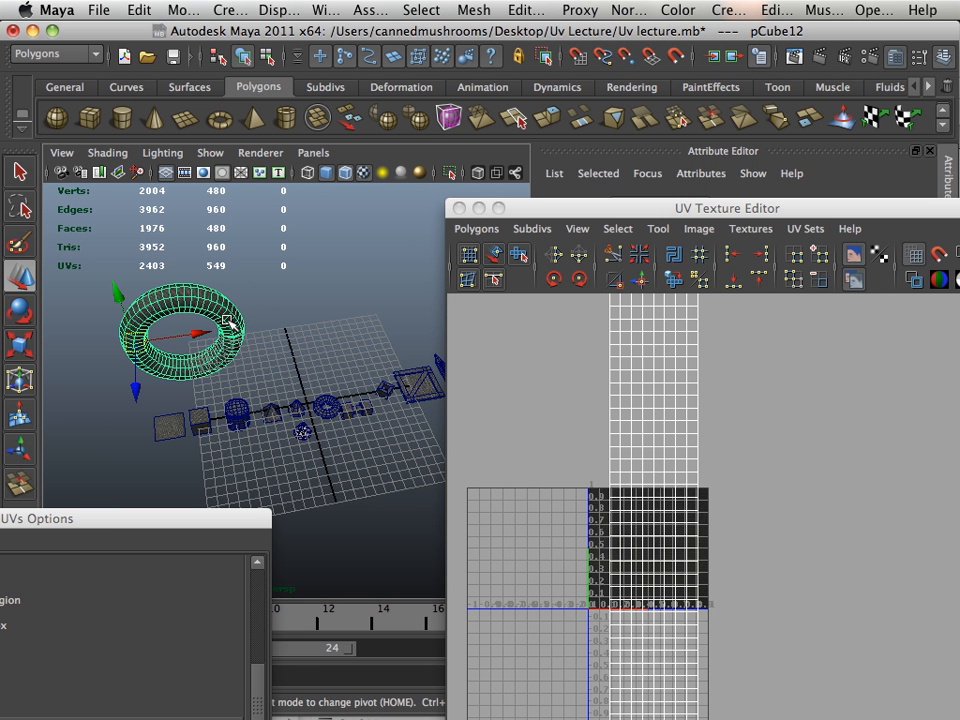
pyautogui.keyDown('alt'); pyautogui.moveTo(236, 336); pyautogui.dragTo(110, 250); pyautogui.keyUp('alt')
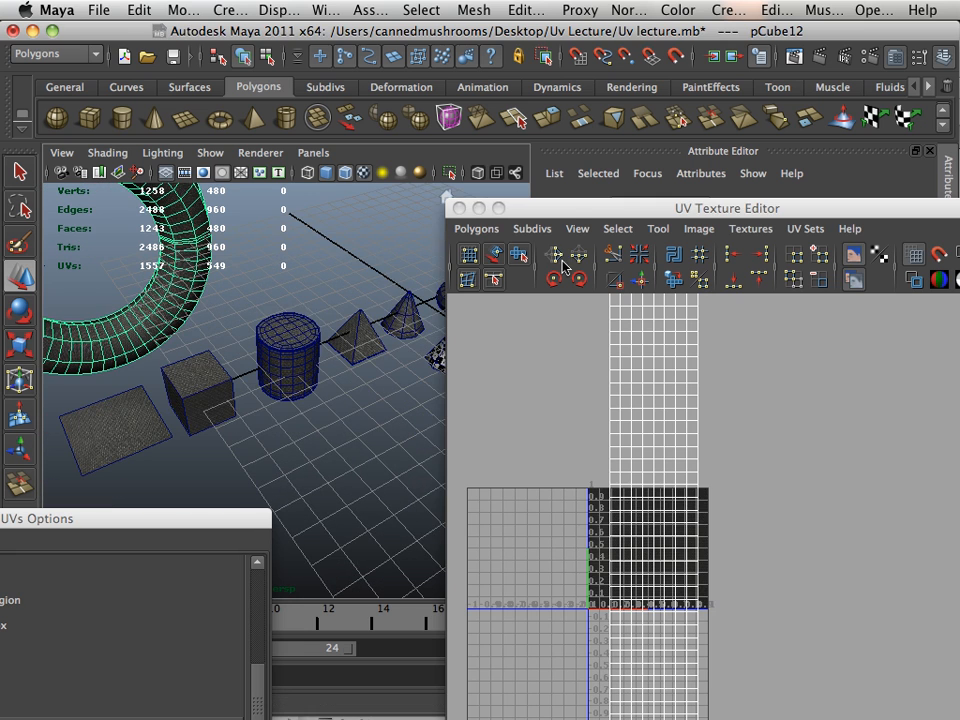
pyautogui.moveTo(565, 215); pyautogui.dragTo(711, 498)
pyautogui.keyDown('alt'); pyautogui.moveTo(420, 485); pyautogui.dragTo(392, 465); pyautogui.keyUp('alt')
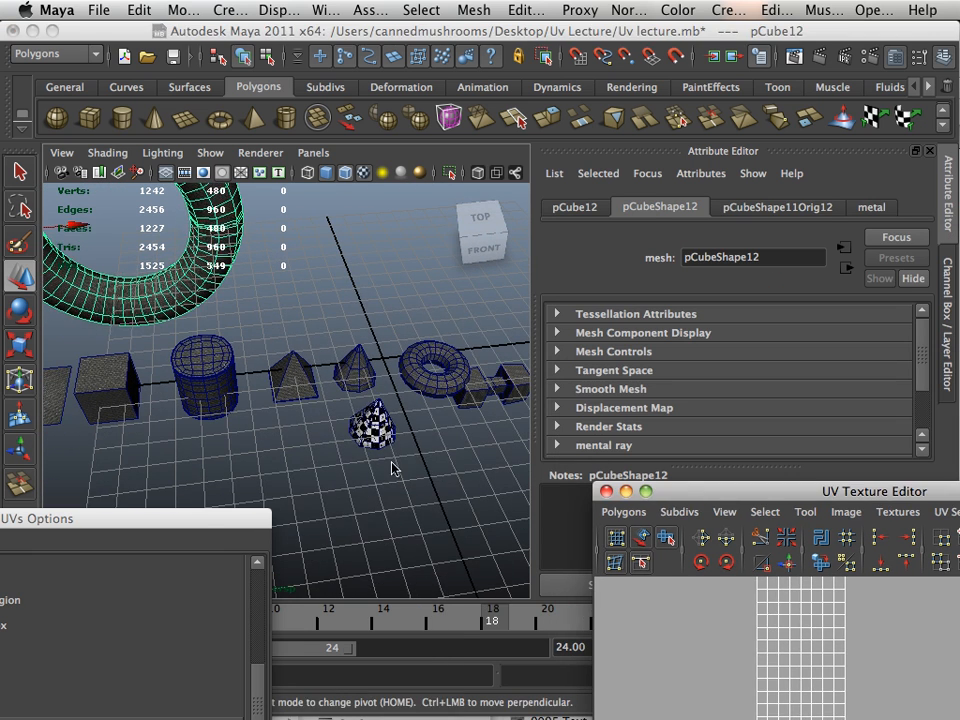
# Assign the checkered cone the same dark woven material as the other objects, and clear the selection
pyautogui.click(375, 428)
pyautogui.moveTo(380, 346); pyautogui.dragTo(508, 664, button='right')
pyautogui.click(350, 507)
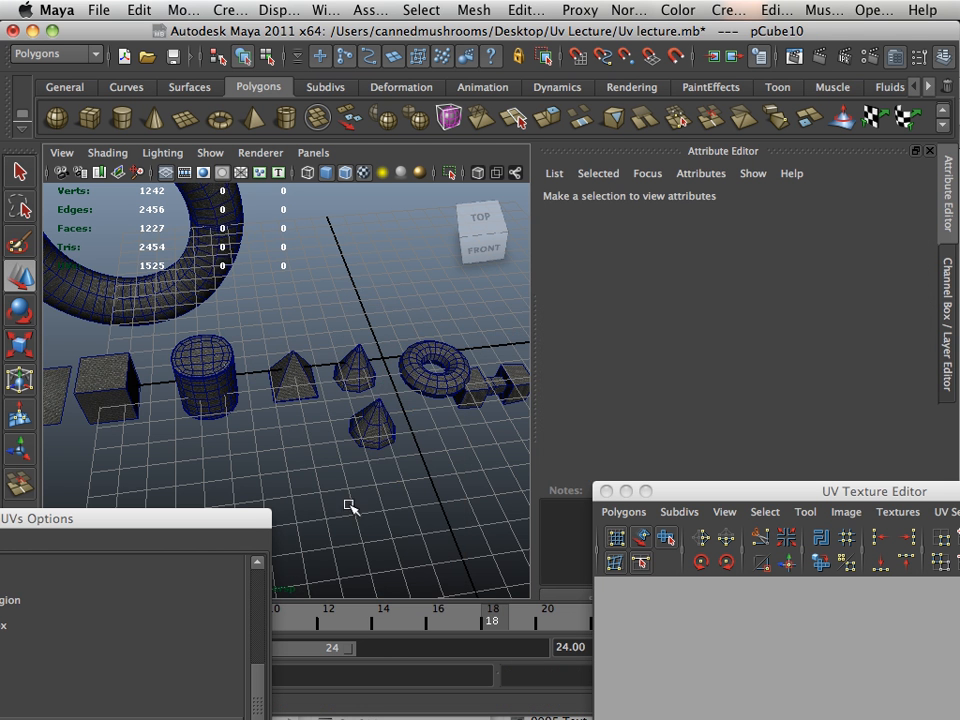
# Examine the woven texture on the two cones up close from several angles for seams and stretching
pyautogui.keyDown('alt'); pyautogui.moveTo(350, 507); pyautogui.dragTo(429, 512, button='right'); pyautogui.keyUp('alt')
pyautogui.keyDown('alt'); pyautogui.moveTo(429, 512); pyautogui.dragTo(348, 492, button='middle'); pyautogui.keyUp('alt')
pyautogui.keyDown('alt'); pyautogui.moveTo(348, 492); pyautogui.dragTo(388, 499, button='right'); pyautogui.keyUp('alt')
pyautogui.keyDown('alt'); pyautogui.moveTo(388, 499); pyautogui.dragTo(392, 491, button='middle'); pyautogui.keyUp('alt')
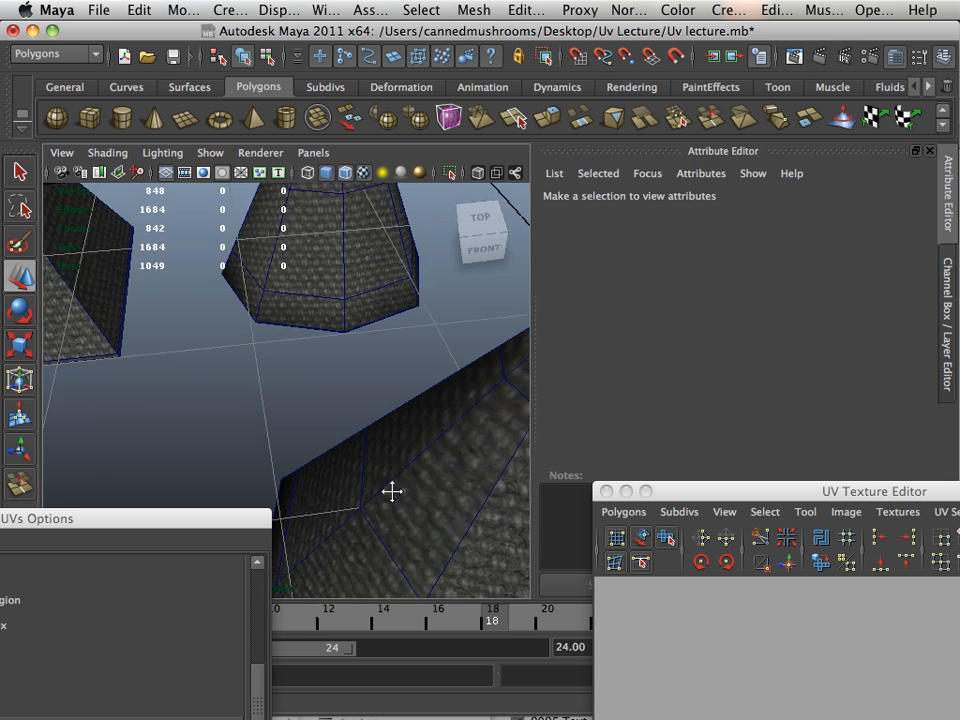
pyautogui.keyDown('alt'); pyautogui.moveTo(392, 491); pyautogui.dragTo(379, 471); pyautogui.keyUp('alt')
pyautogui.keyDown('alt'); pyautogui.moveTo(379, 471); pyautogui.dragTo(369, 469, button='right'); pyautogui.keyUp('alt')
pyautogui.keyDown('alt'); pyautogui.moveTo(332, 396); pyautogui.dragTo(326, 418, button='middle'); pyautogui.keyUp('alt')
pyautogui.keyDown('alt'); pyautogui.moveTo(326, 418); pyautogui.dragTo(326, 416, button='right'); pyautogui.keyUp('alt')
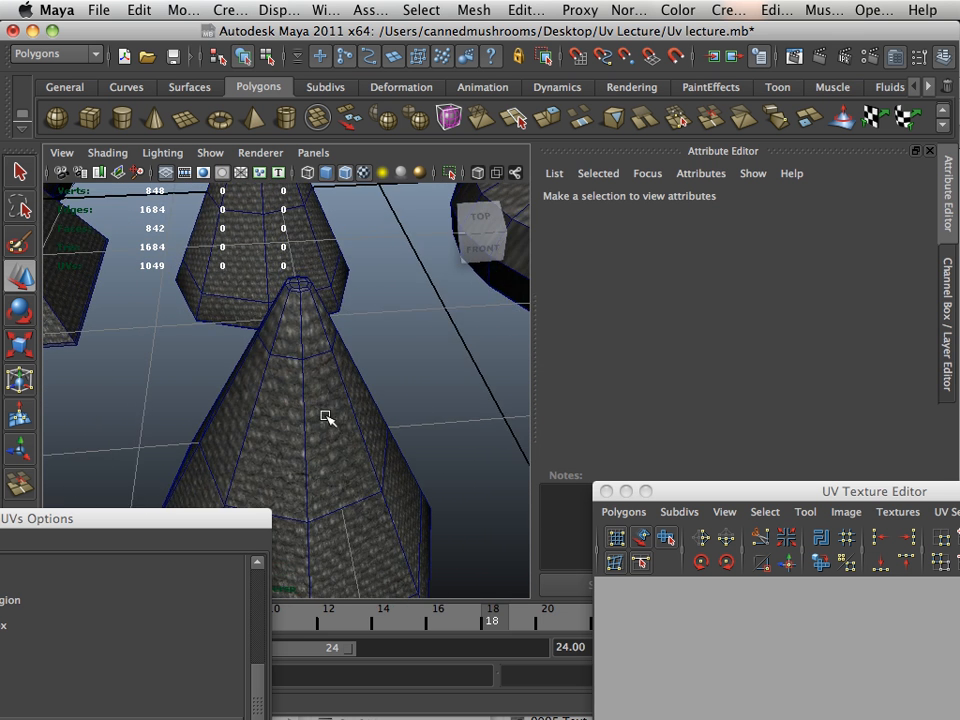
pyautogui.keyDown('alt'); pyautogui.moveTo(326, 416); pyautogui.dragTo(332, 418); pyautogui.keyUp('alt')
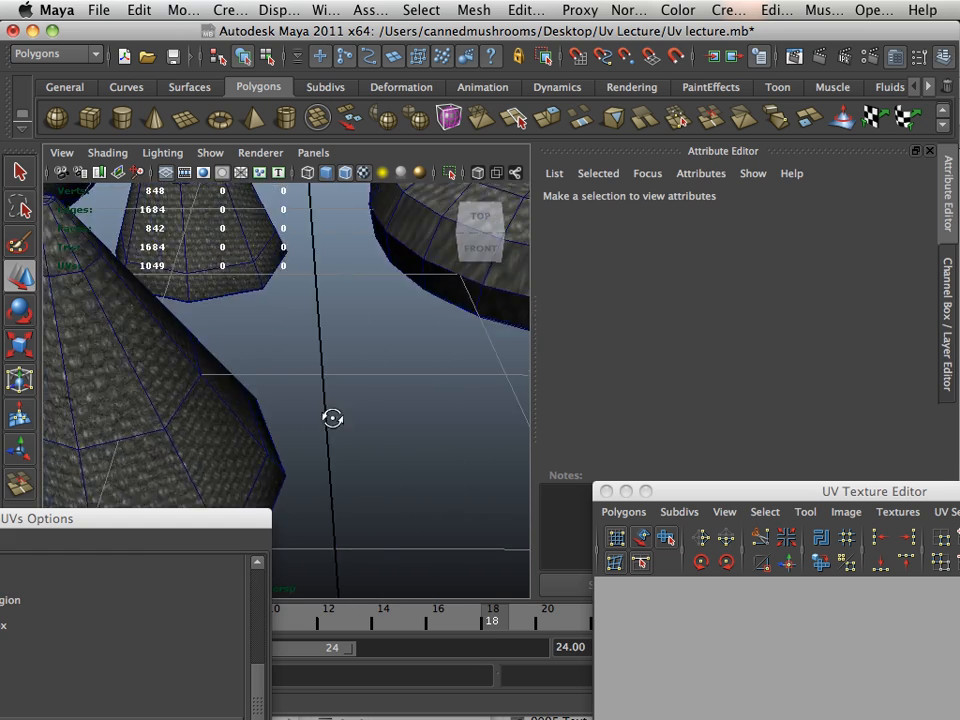
pyautogui.keyDown('alt'); pyautogui.moveTo(332, 418); pyautogui.dragTo(300, 381, button='middle'); pyautogui.keyUp('alt')
pyautogui.keyDown('alt'); pyautogui.moveTo(300, 381); pyautogui.dragTo(289, 373); pyautogui.keyUp('alt')
pyautogui.keyDown('alt'); pyautogui.moveTo(289, 373); pyautogui.dragTo(298, 358, button='middle'); pyautogui.keyUp('alt')
pyautogui.keyDown('alt'); pyautogui.moveTo(298, 358); pyautogui.dragTo(311, 349); pyautogui.keyUp('alt')
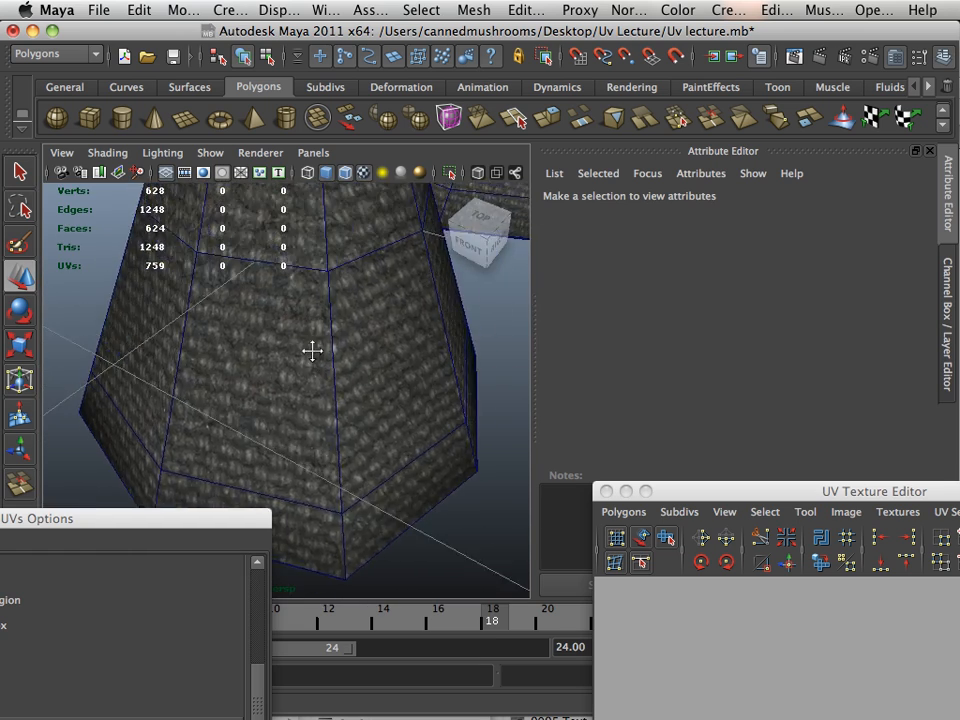
pyautogui.keyDown('alt'); pyautogui.moveTo(311, 349); pyautogui.dragTo(311, 373, button='middle'); pyautogui.keyUp('alt')
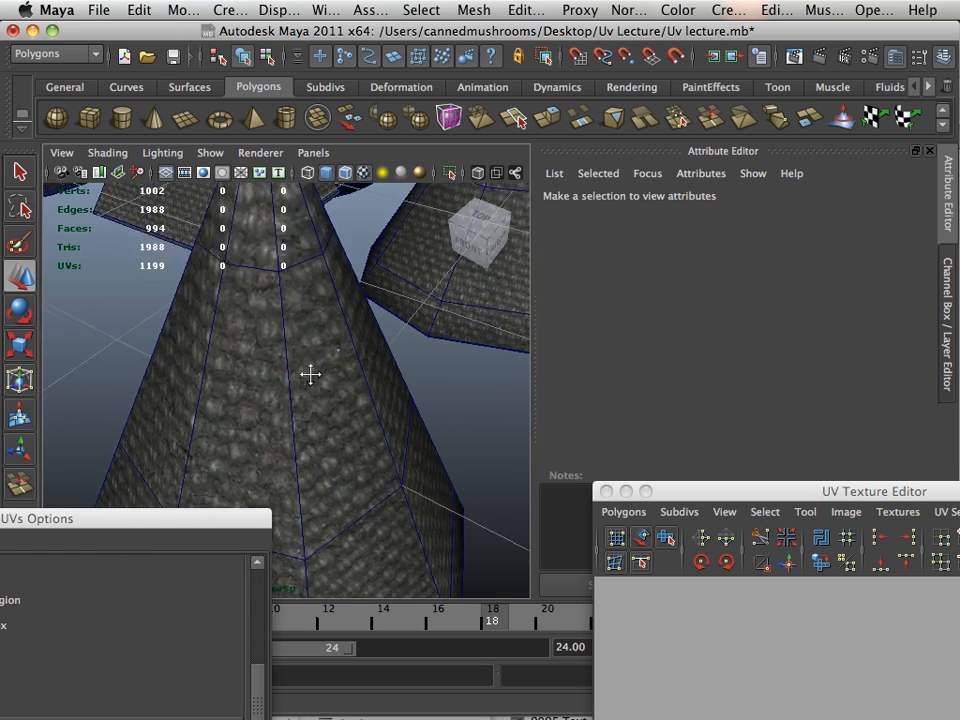
pyautogui.keyDown('alt'); pyautogui.moveTo(311, 373); pyautogui.dragTo(224, 357, button='right'); pyautogui.keyUp('alt')
pyautogui.keyDown('alt'); pyautogui.moveTo(224, 357); pyautogui.dragTo(343, 360); pyautogui.keyUp('alt')
pyautogui.keyDown('alt'); pyautogui.moveTo(343, 360); pyautogui.dragTo(253, 364, button='right'); pyautogui.keyUp('alt')
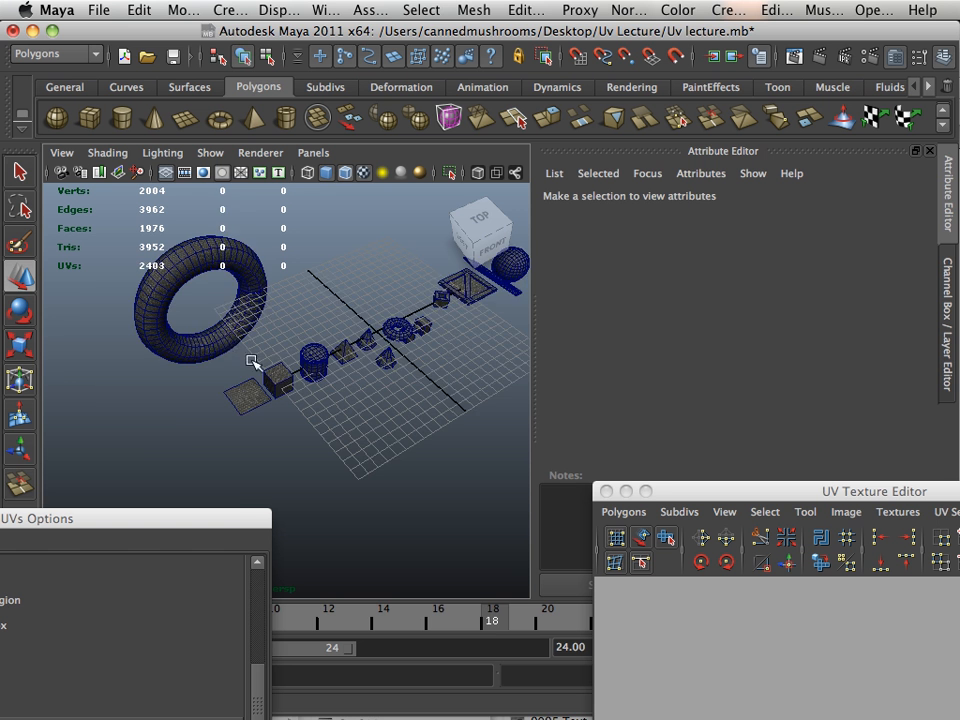
# Review the texture across the whole row of objects, from the large ring and plane to the pencil and sphere
pyautogui.keyDown('alt'); pyautogui.moveTo(253, 364); pyautogui.dragTo(167, 332); pyautogui.keyUp('alt')
pyautogui.moveTo(145, 281); pyautogui.dragTo(306, 437)
pyautogui.click(415, 452)
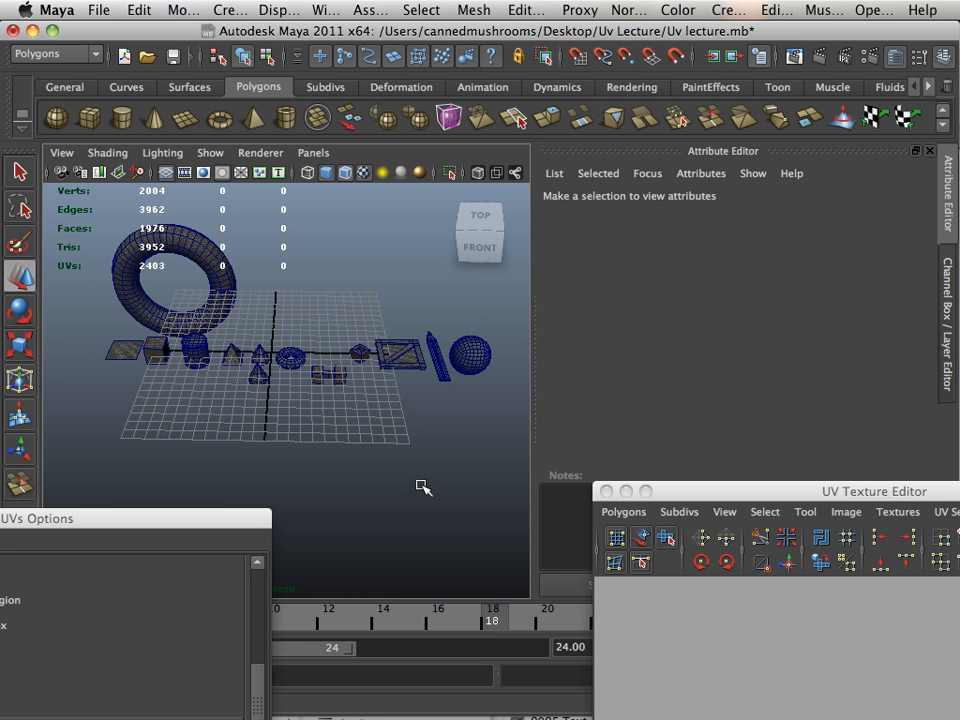
pyautogui.keyDown('alt'); pyautogui.moveTo(364, 465); pyautogui.dragTo(362, 517, button='middle'); pyautogui.keyUp('alt')
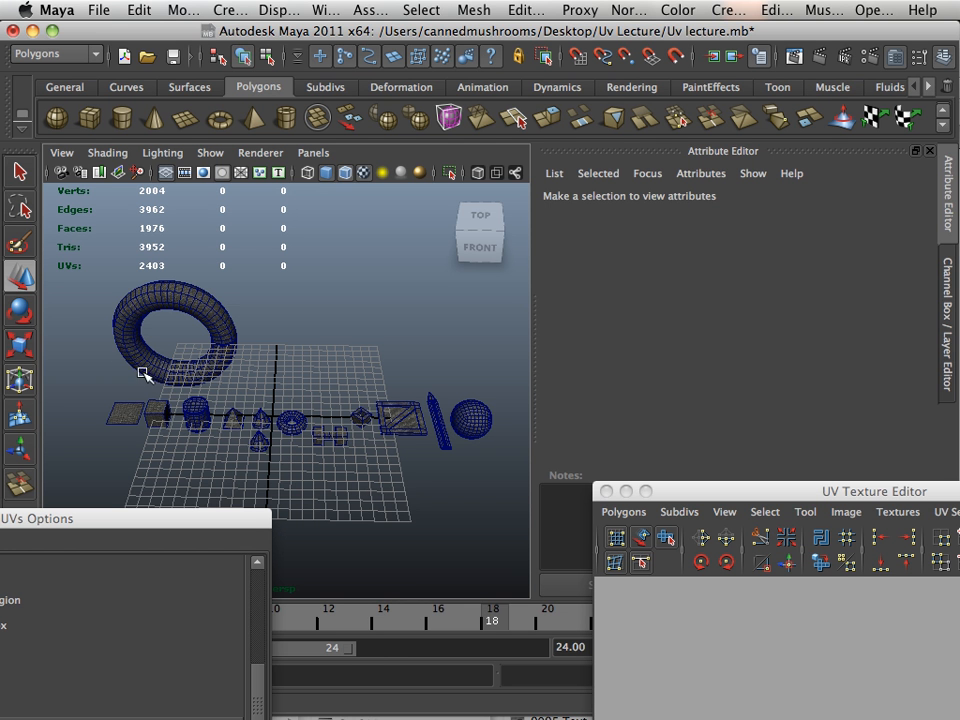
pyautogui.moveTo(81, 317); pyautogui.dragTo(471, 491)
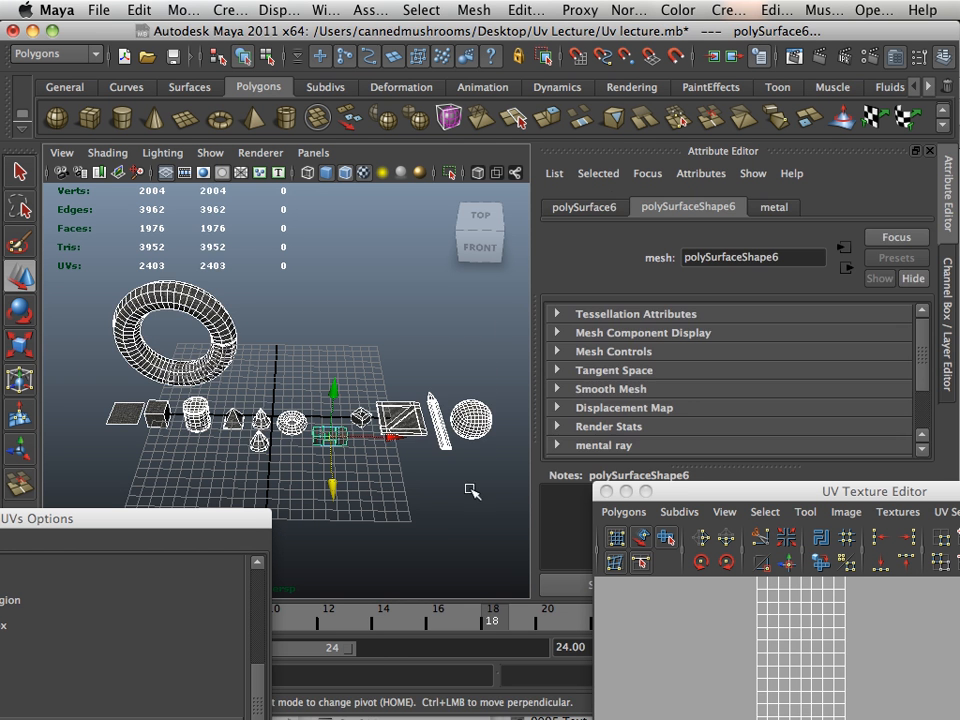
pyautogui.click(388, 503)
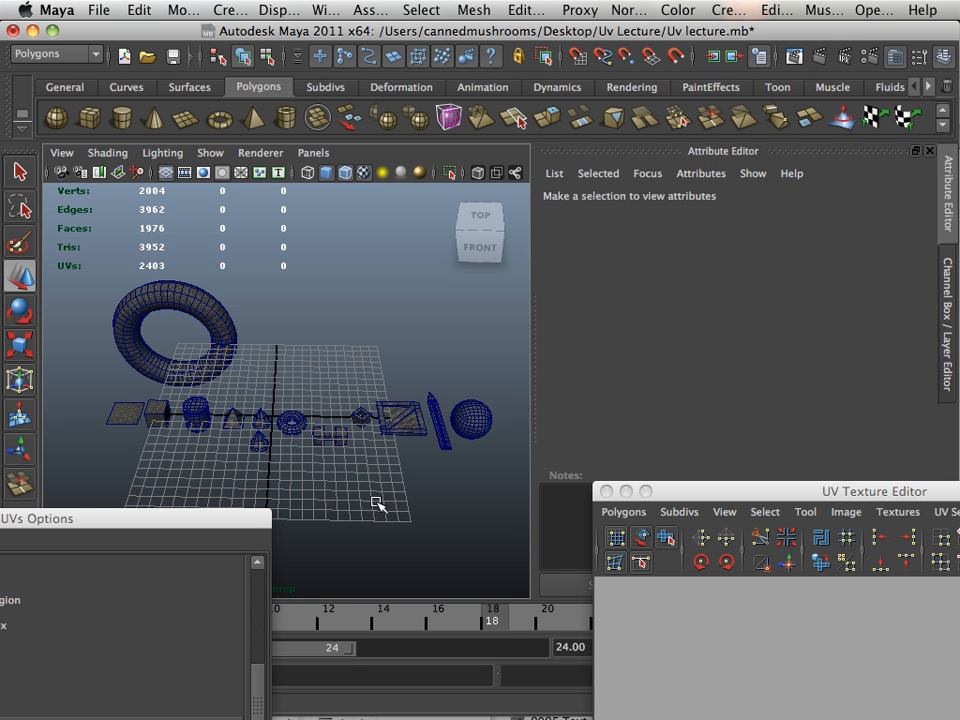
pyautogui.scroll(3, 378, 505)
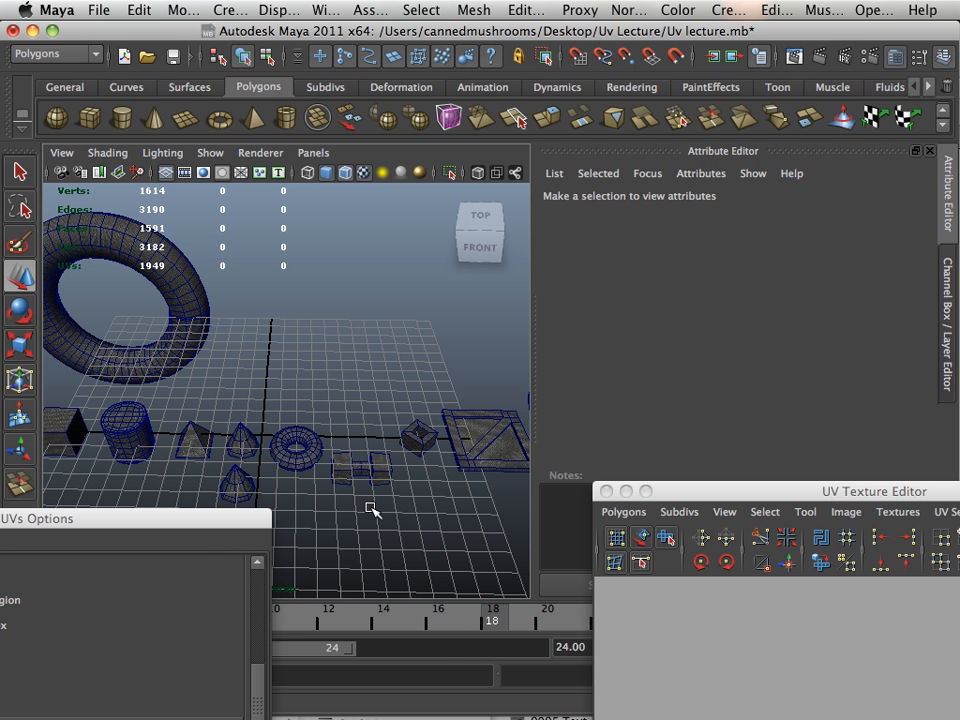
pyautogui.scroll(5, 322, 503)
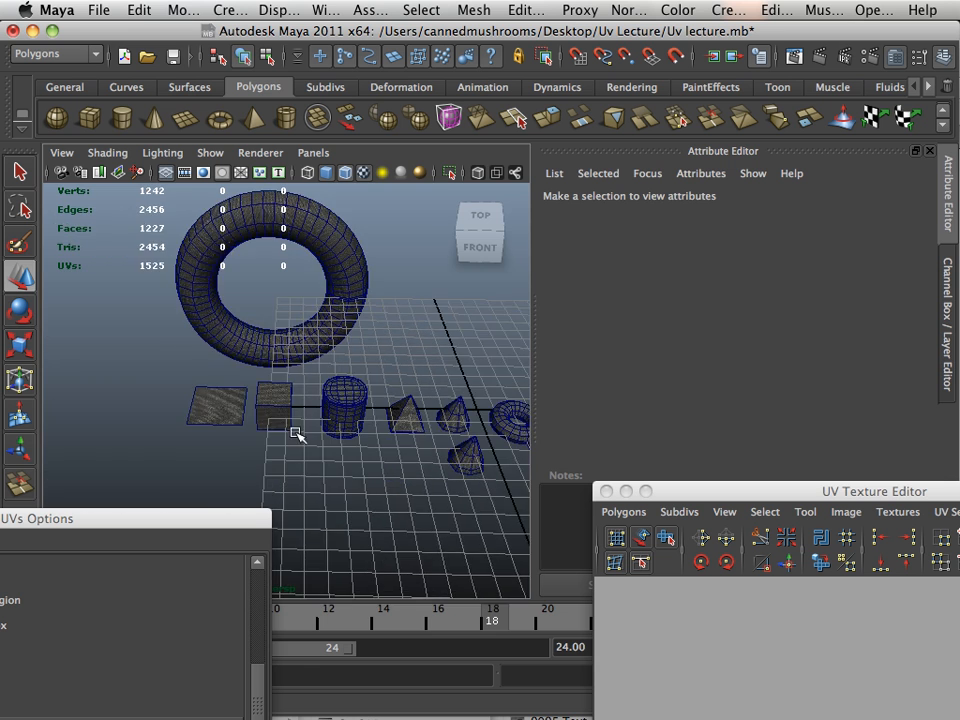
pyautogui.keyDown('alt'); pyautogui.moveTo(422, 468); pyautogui.dragTo(274, 485); pyautogui.keyUp('alt')
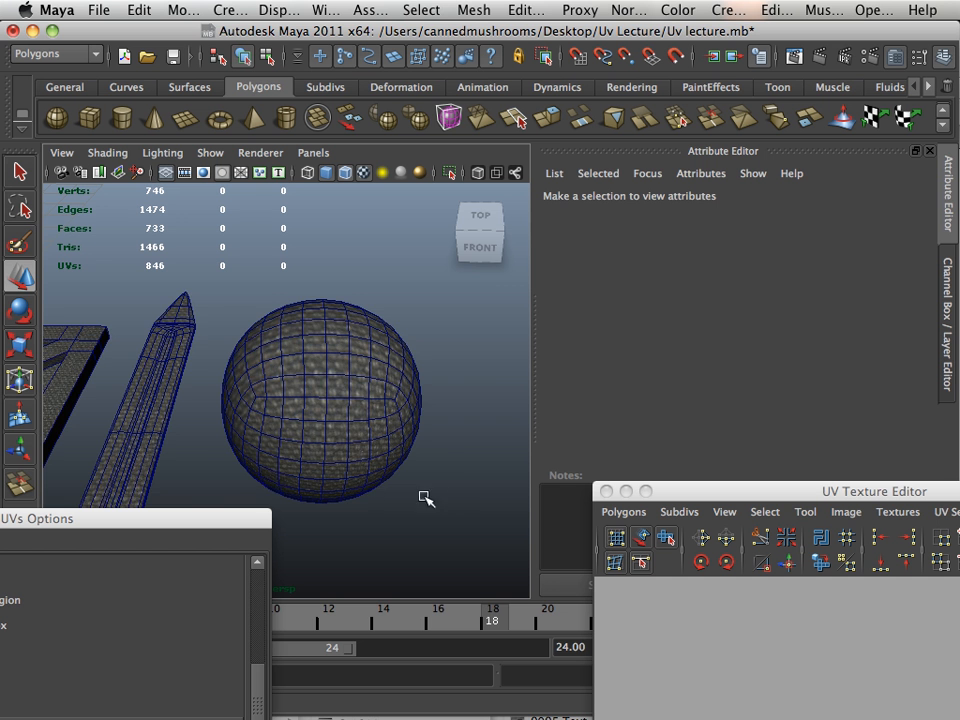
pyautogui.keyDown('alt'); pyautogui.moveTo(424, 497); pyautogui.dragTo(375, 461); pyautogui.keyUp('alt')
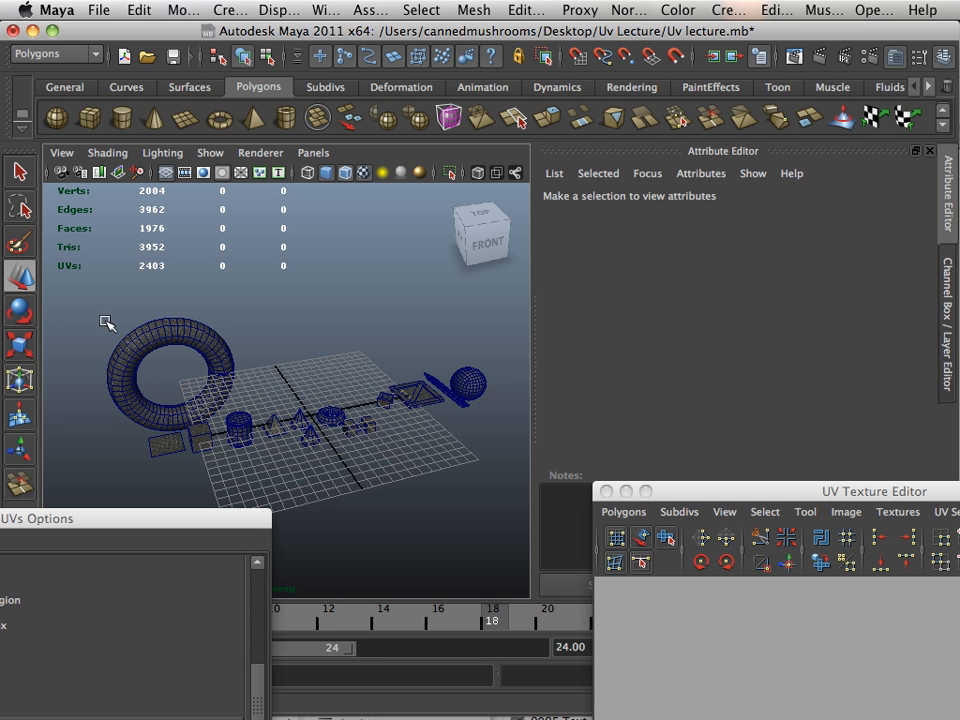
# Inspect the woven texture up close on the ring, cylinder, pyramid, cones, small torus and dumbbell-shaped block
pyautogui.keyDown('alt'); pyautogui.moveTo(236, 422); pyautogui.dragTo(212, 434, button='middle'); pyautogui.keyUp('alt')
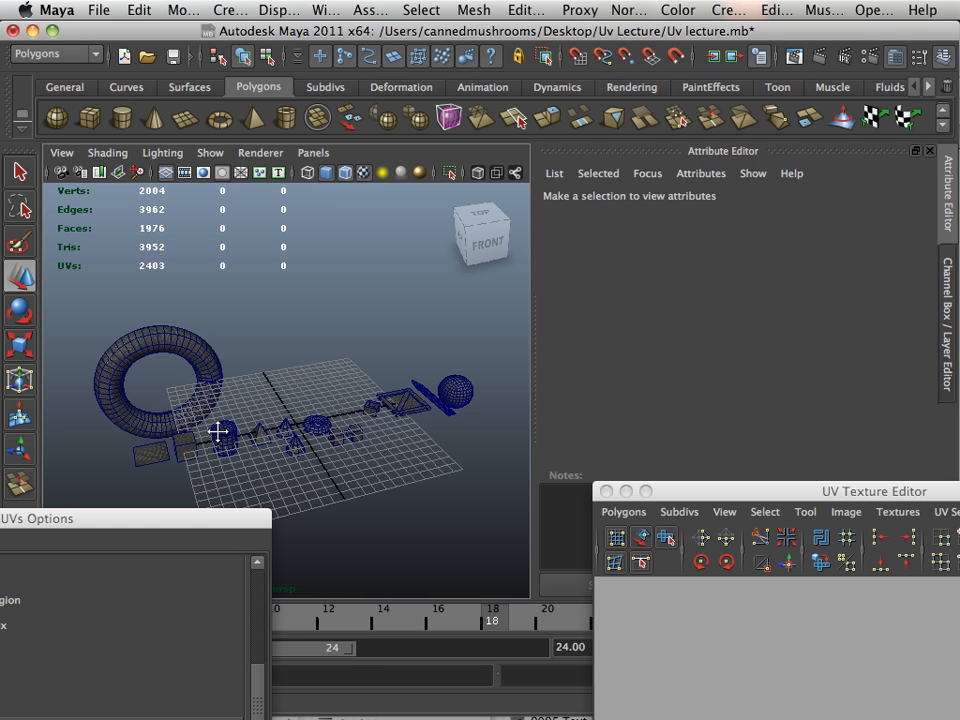
pyautogui.keyDown('alt'); pyautogui.moveTo(212, 434); pyautogui.dragTo(195, 431); pyautogui.keyUp('alt')
pyautogui.keyDown('alt'); pyautogui.moveTo(195, 431); pyautogui.dragTo(232, 439, button='right'); pyautogui.keyUp('alt')
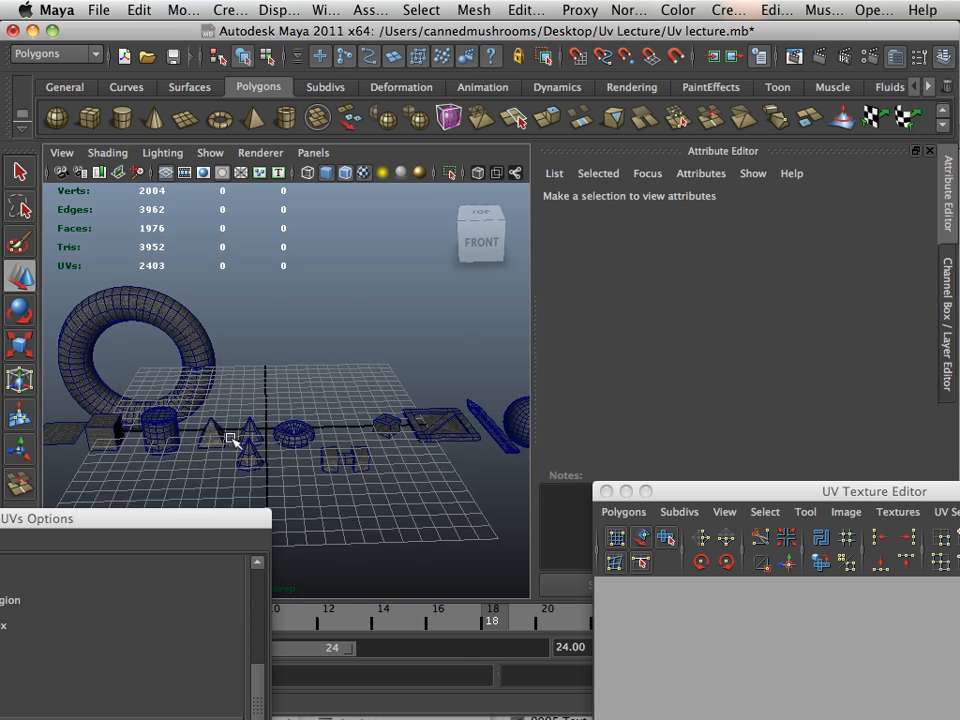
pyautogui.keyDown('alt'); pyautogui.moveTo(232, 439); pyautogui.dragTo(150, 406, button='middle'); pyautogui.keyUp('alt')
pyautogui.keyDown('alt'); pyautogui.moveTo(150, 406); pyautogui.dragTo(366, 445, button='right'); pyautogui.keyUp('alt')
pyautogui.keyDown('alt'); pyautogui.moveTo(366, 445); pyautogui.dragTo(452, 474, button='middle'); pyautogui.keyUp('alt')
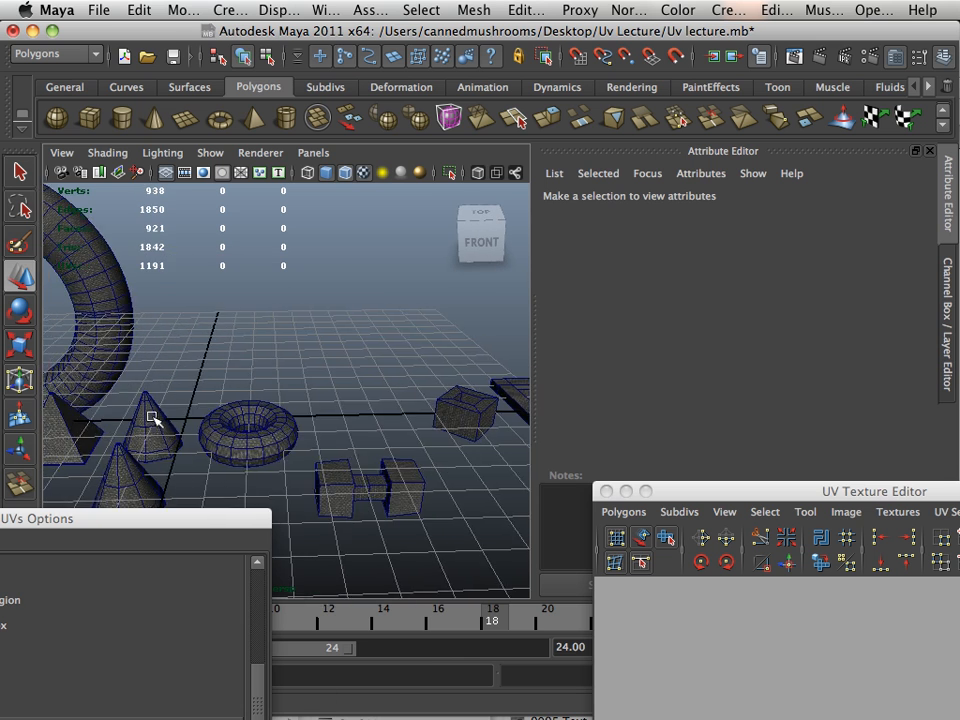
pyautogui.keyDown('alt'); pyautogui.moveTo(152, 420); pyautogui.dragTo(416, 459, button='middle'); pyautogui.keyUp('alt')
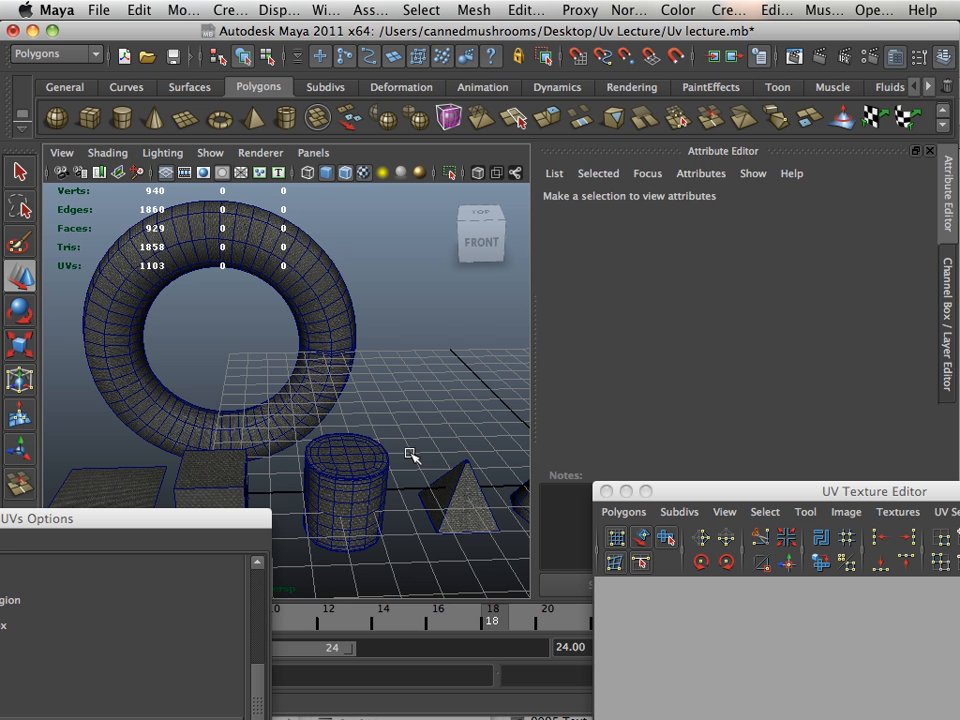
pyautogui.keyDown('alt'); pyautogui.moveTo(397, 452); pyautogui.dragTo(258, 432, button='right'); pyautogui.keyUp('alt')
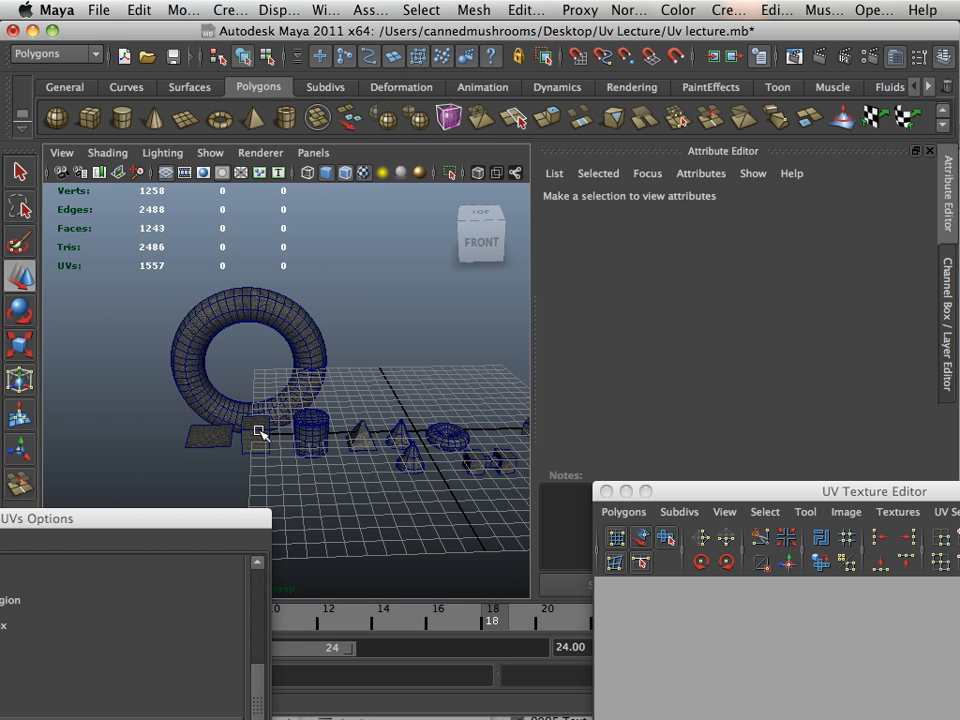
# Select all the objects and move them together along the Z axis, back behind the grid
pyautogui.keyDown('alt'); pyautogui.moveTo(399, 463); pyautogui.dragTo(271, 443); pyautogui.keyUp('alt')
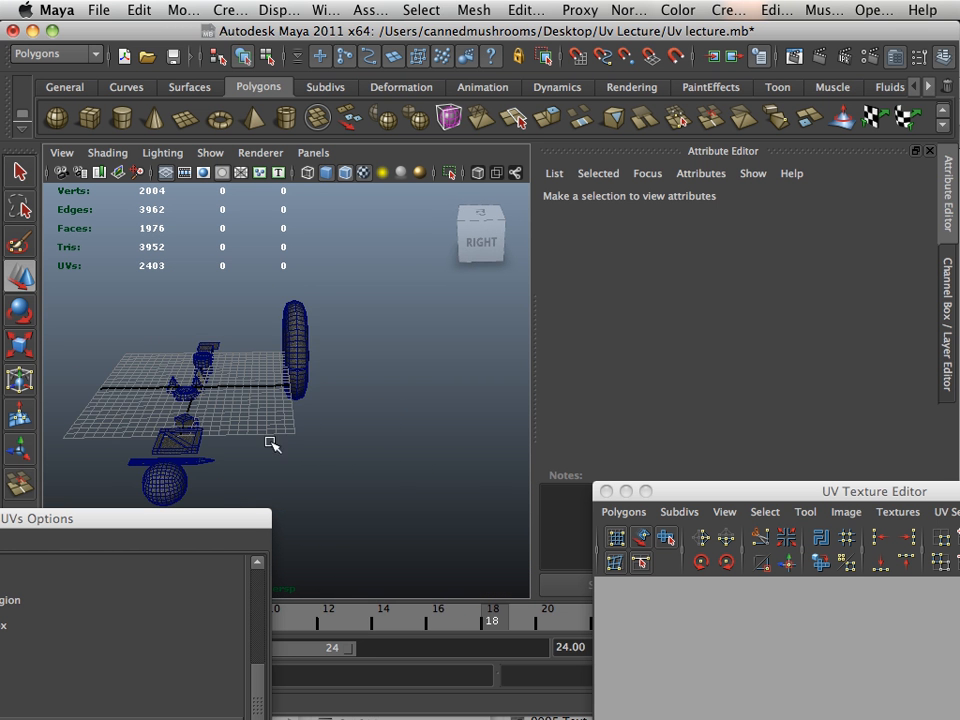
pyautogui.keyDown('alt'); pyautogui.moveTo(284, 404); pyautogui.dragTo(334, 390, button='middle'); pyautogui.keyUp('alt')
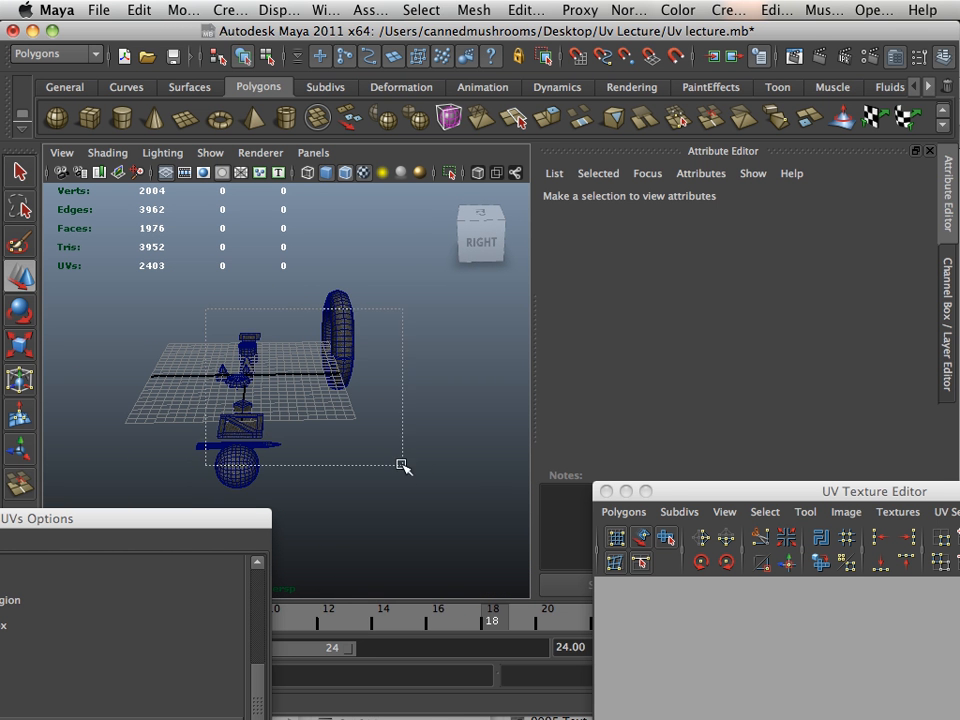
pyautogui.moveTo(402, 465); pyautogui.dragTo(400, 470)
pyautogui.moveTo(242, 360); pyautogui.dragTo(399, 341)
pyautogui.click(289, 381)
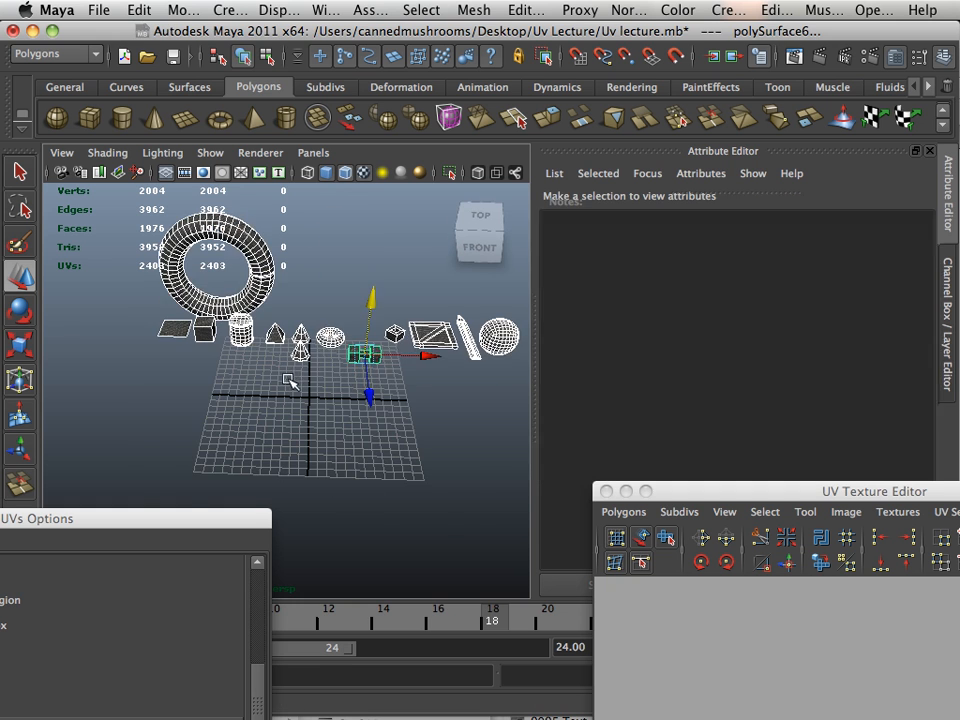
# Examine the textured objects in their position behind the grid, from the front and from both sides
pyautogui.keyDown('alt'); pyautogui.moveTo(289, 381); pyautogui.dragTo(313, 401); pyautogui.keyUp('alt')
pyautogui.keyDown('alt'); pyautogui.moveTo(313, 401); pyautogui.dragTo(294, 416, button='right'); pyautogui.keyUp('alt')
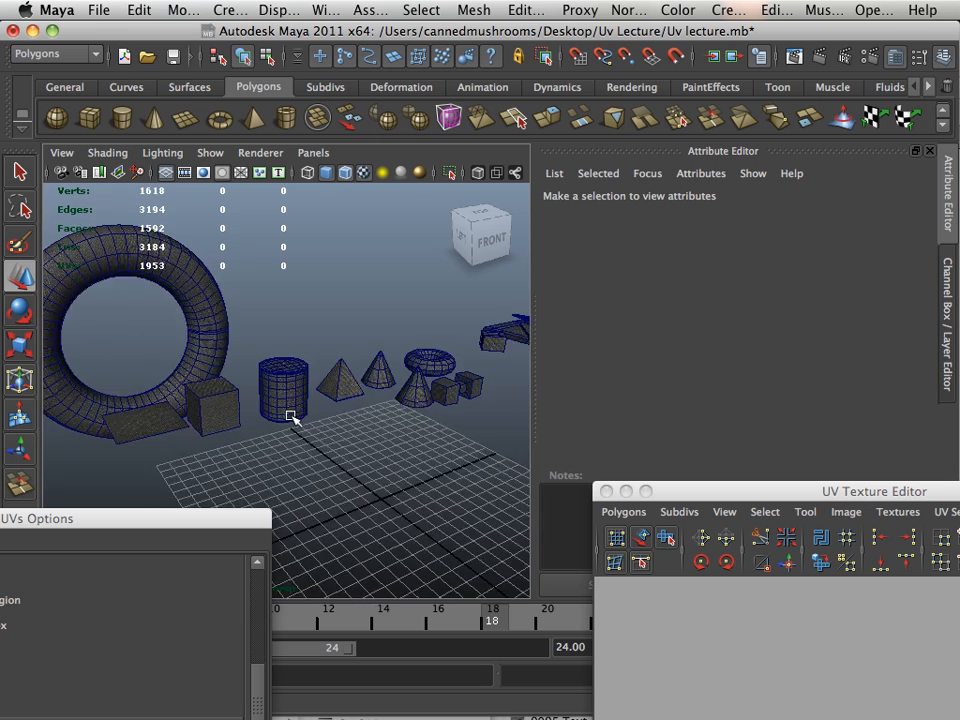
pyautogui.keyDown('alt'); pyautogui.moveTo(294, 416); pyautogui.dragTo(227, 418); pyautogui.keyUp('alt')
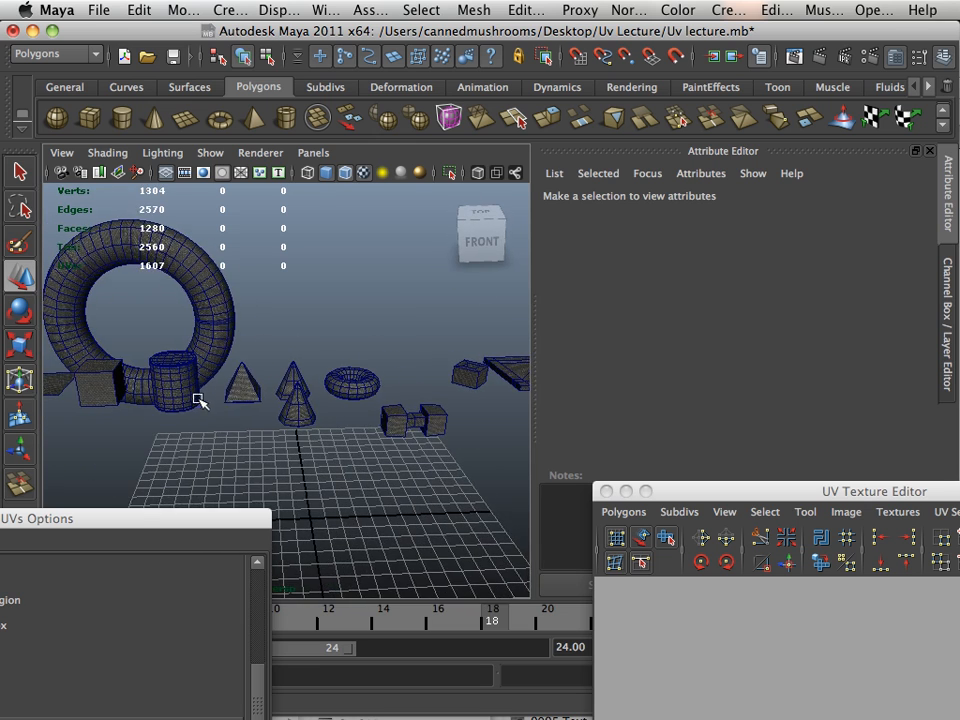
pyautogui.keyDown('alt'); pyautogui.moveTo(199, 400); pyautogui.dragTo(294, 428, button='right'); pyautogui.keyUp('alt')
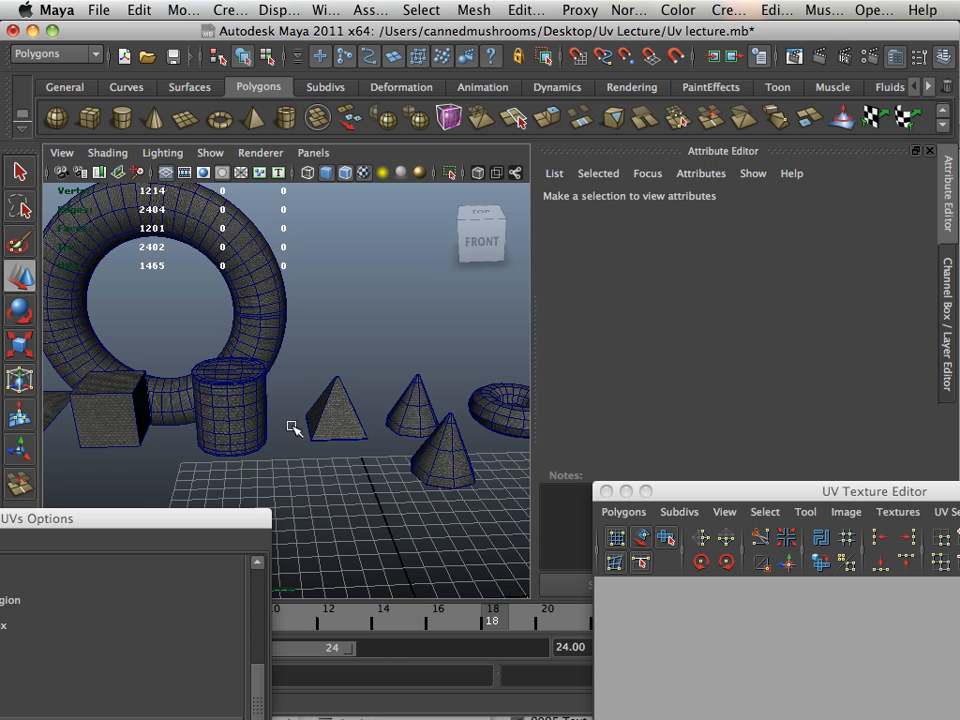
pyautogui.keyDown('alt'); pyautogui.moveTo(292, 427); pyautogui.dragTo(156, 403); pyautogui.keyUp('alt')
pyautogui.keyDown('alt'); pyautogui.moveTo(156, 403); pyautogui.dragTo(71, 373, button='right'); pyautogui.keyUp('alt')
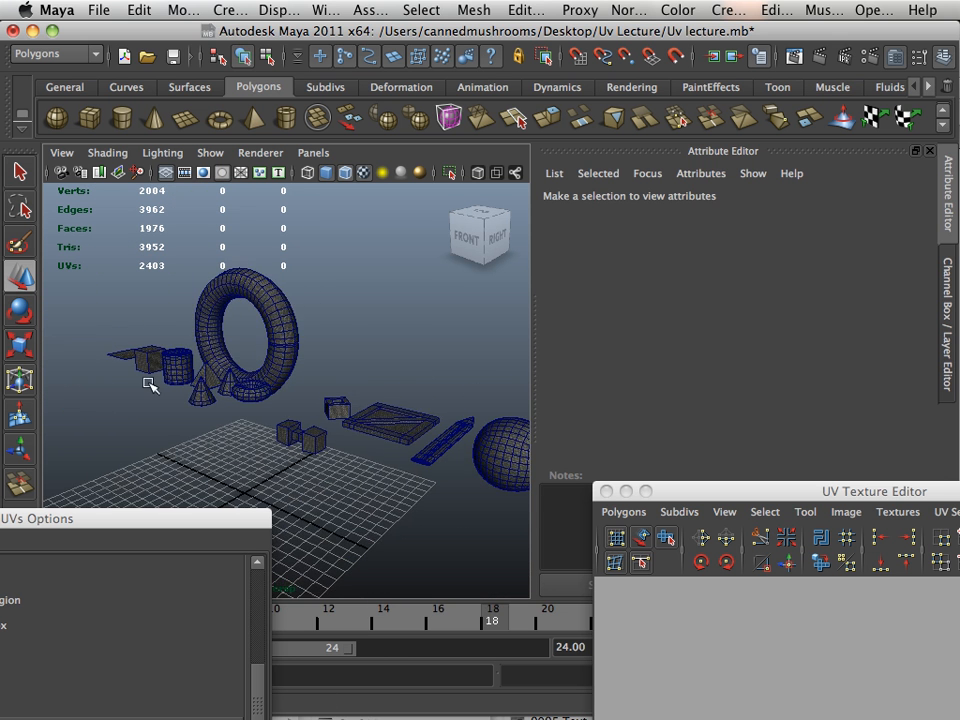
pyautogui.keyDown('alt'); pyautogui.moveTo(150, 386); pyautogui.dragTo(317, 435); pyautogui.keyUp('alt')
# Select all the objects again and move them together forward over the grid
pyautogui.moveTo(183, 328); pyautogui.dragTo(497, 523)
pyautogui.keyDown('alt'); pyautogui.moveTo(364, 465); pyautogui.dragTo(336, 461, button='middle'); pyautogui.keyUp('alt')
pyautogui.keyDown('alt'); pyautogui.moveTo(336, 461); pyautogui.dragTo(252, 437); pyautogui.keyUp('alt')
pyautogui.keyDown('alt'); pyautogui.moveTo(252, 437); pyautogui.dragTo(289, 447, button='right'); pyautogui.keyUp('alt')
pyautogui.keyDown('alt'); pyautogui.moveTo(289, 447); pyautogui.dragTo(350, 411); pyautogui.keyUp('alt')
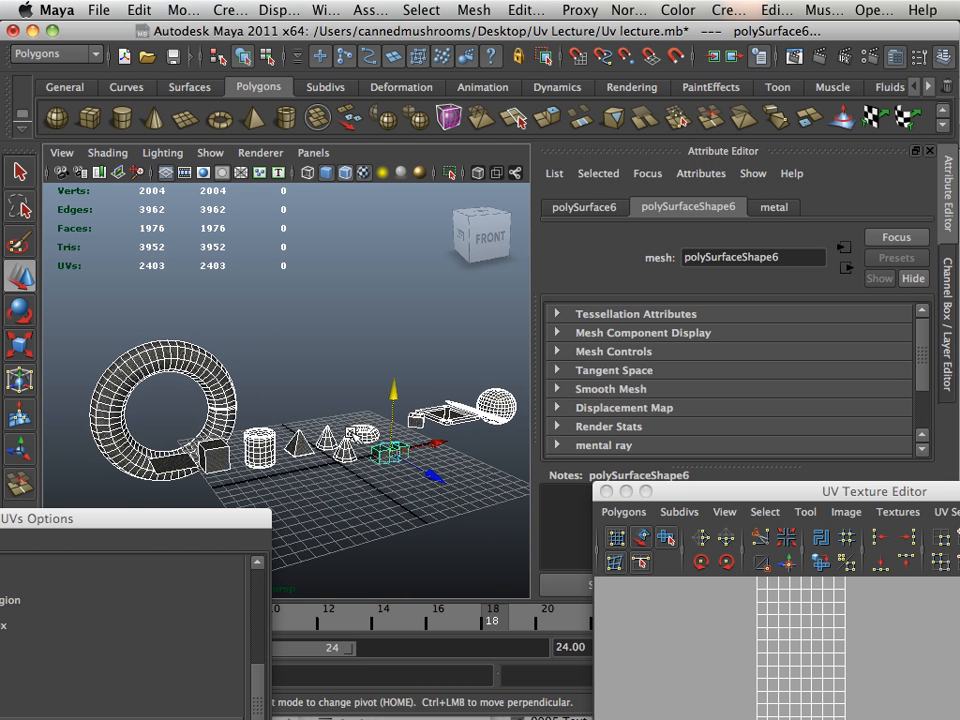